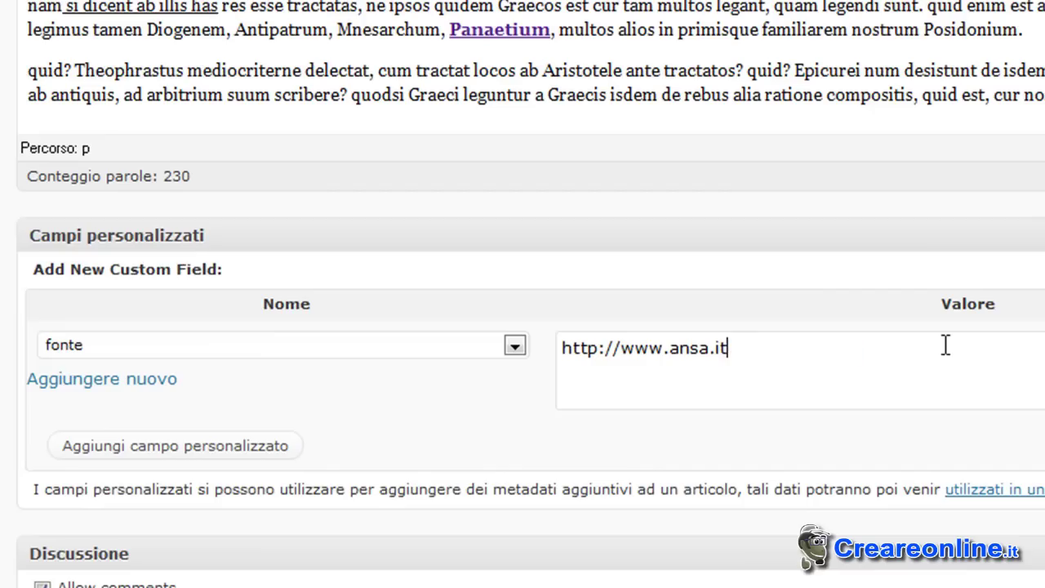
{"action": "triple_click", "coordinate": [742, 341]}
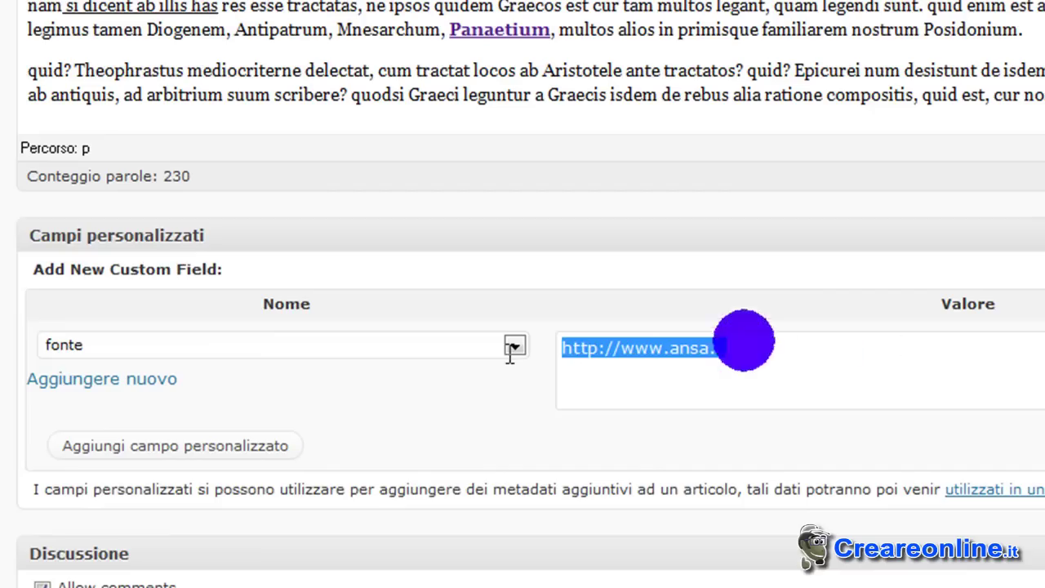
{"action": "left_click", "coordinate": [747, 347]}
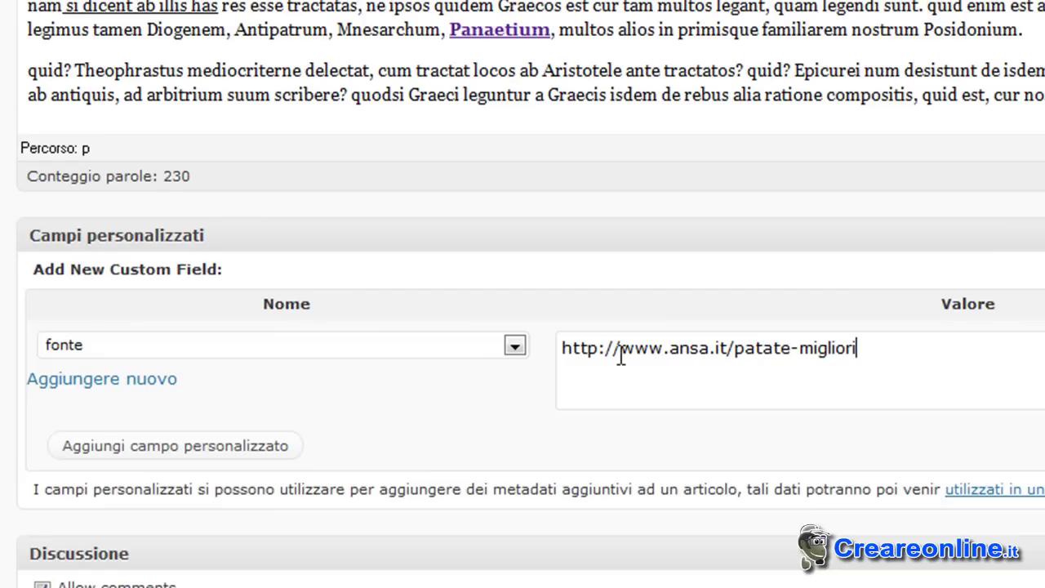
Step: Copy the article title "Patate migliori, tutti i fornitori della zona di Cosenza" into the All in One SEO Pack Title field
{"action": "scroll", "coordinate": [404, 400], "scroll_direction": "down", "scroll_amount": 2}
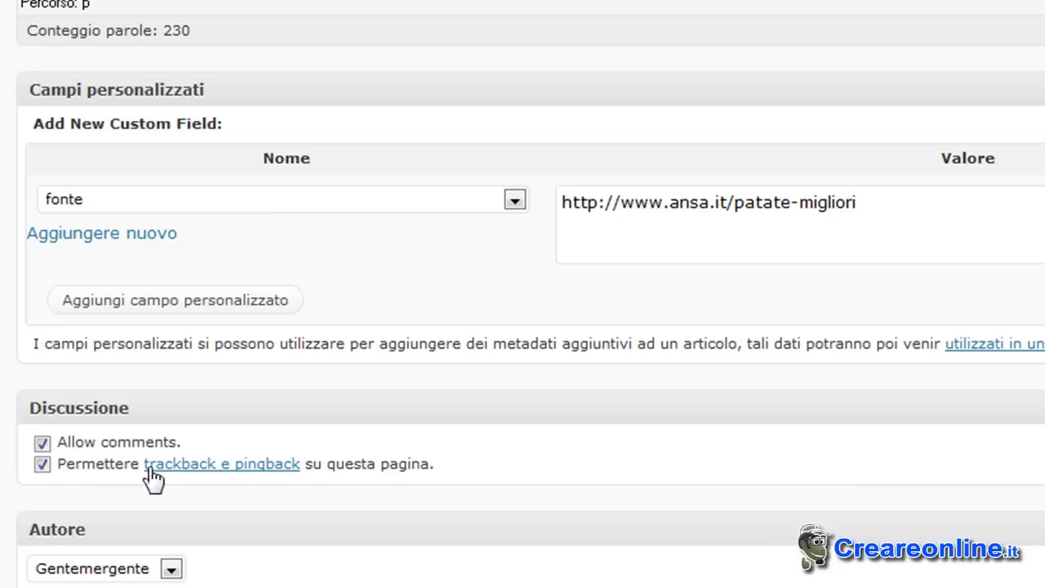
{"action": "scroll", "coordinate": [260, 506], "scroll_direction": "down", "scroll_amount": 3}
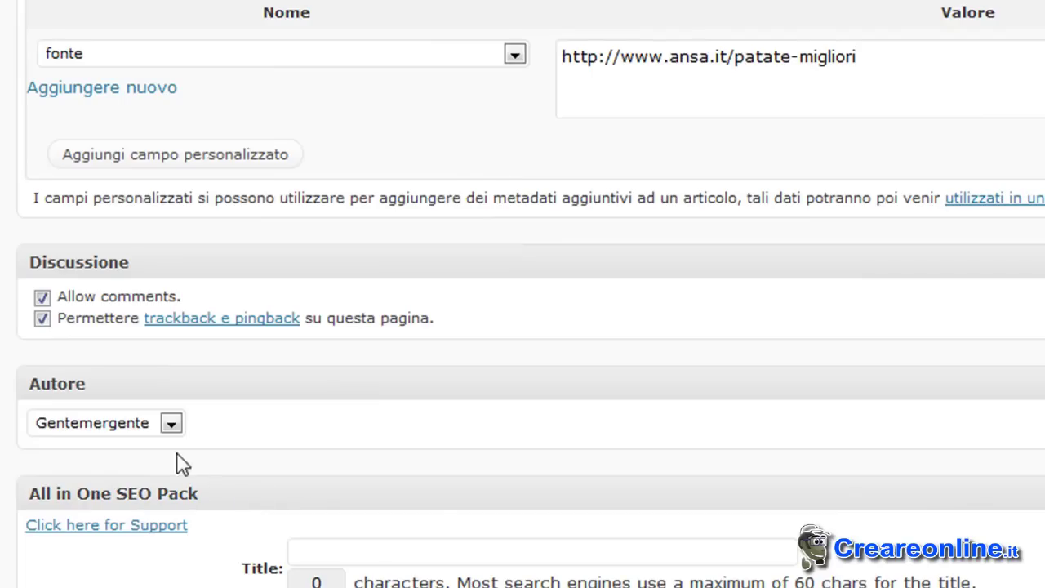
{"action": "scroll", "coordinate": [363, 470], "scroll_direction": "down", "scroll_amount": 5}
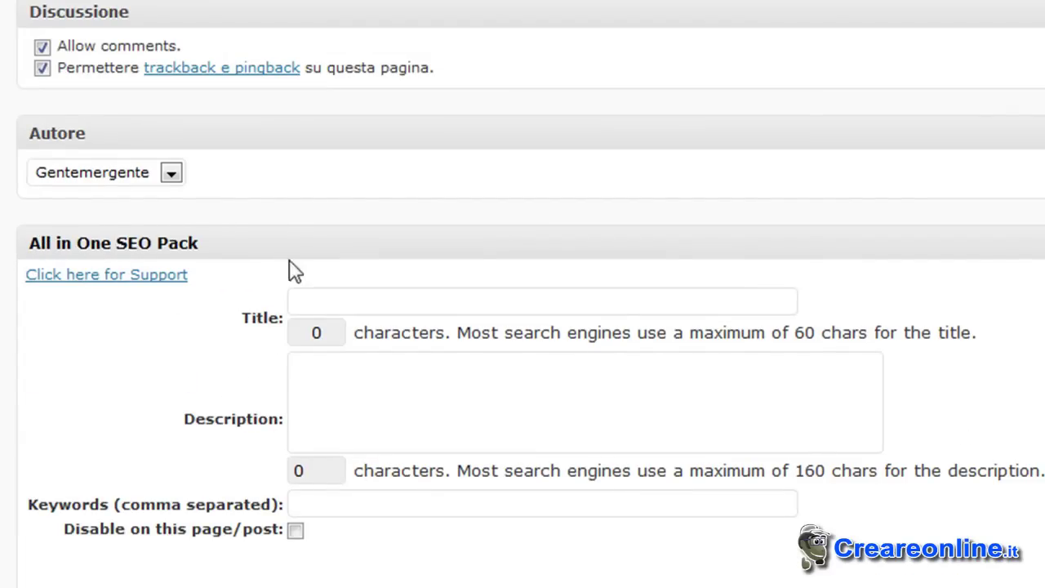
{"action": "scroll", "coordinate": [522, 293], "scroll_direction": "up", "scroll_amount": 6}
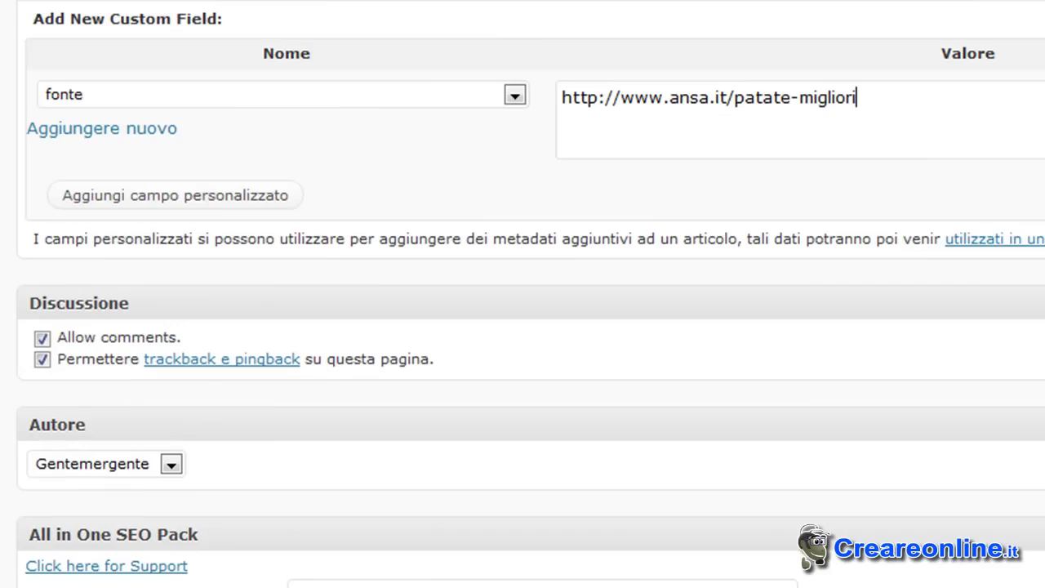
{"action": "scroll", "coordinate": [522, 294], "scroll_direction": "up", "scroll_amount": 15}
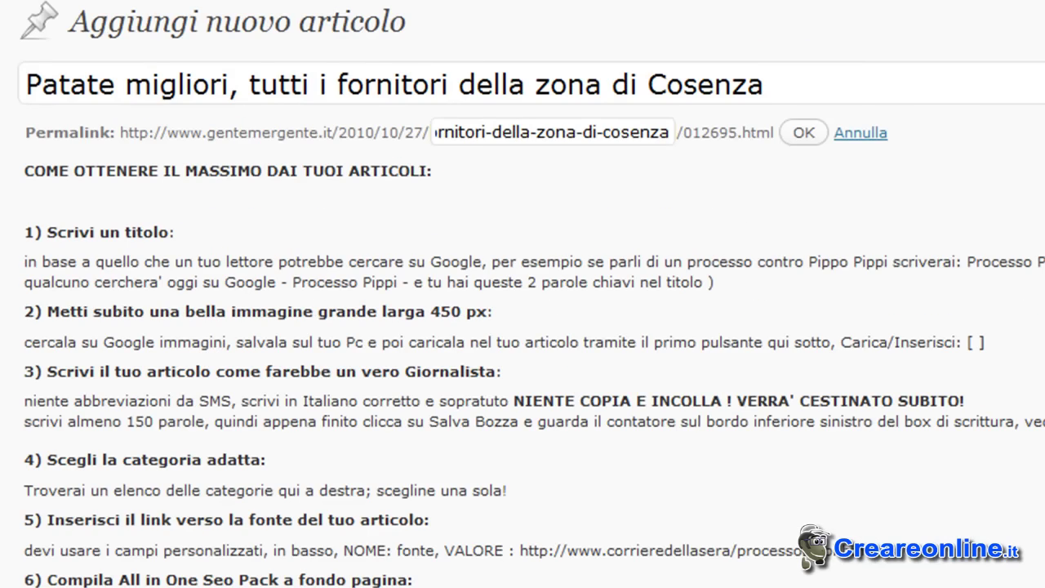
{"action": "triple_click", "coordinate": [608, 84]}
{"action": "right_click", "coordinate": [611, 87]}
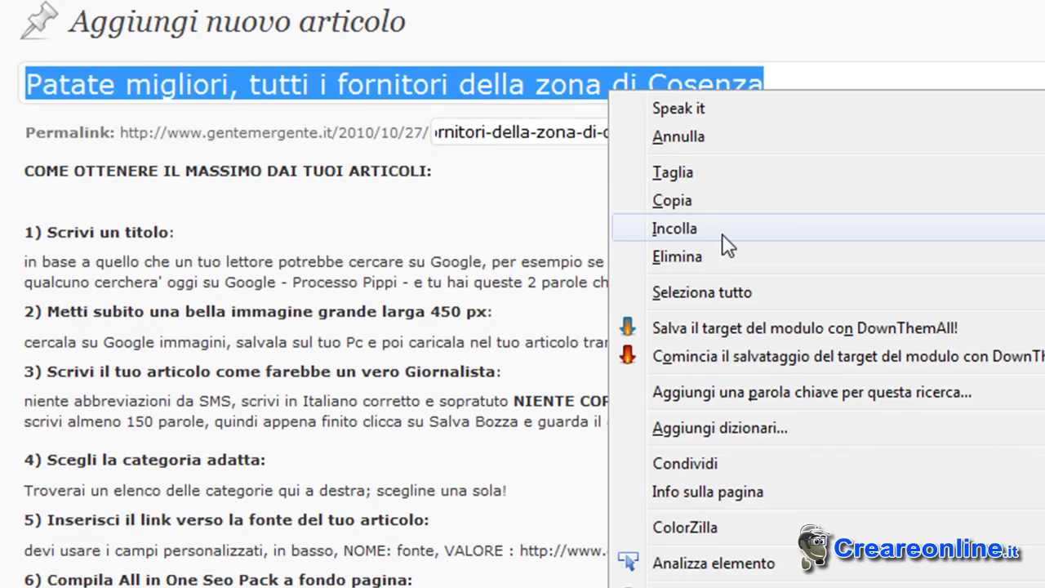
{"action": "left_click", "coordinate": [672, 200]}
{"action": "scroll", "coordinate": [730, 206], "scroll_direction": "down", "scroll_amount": 20}
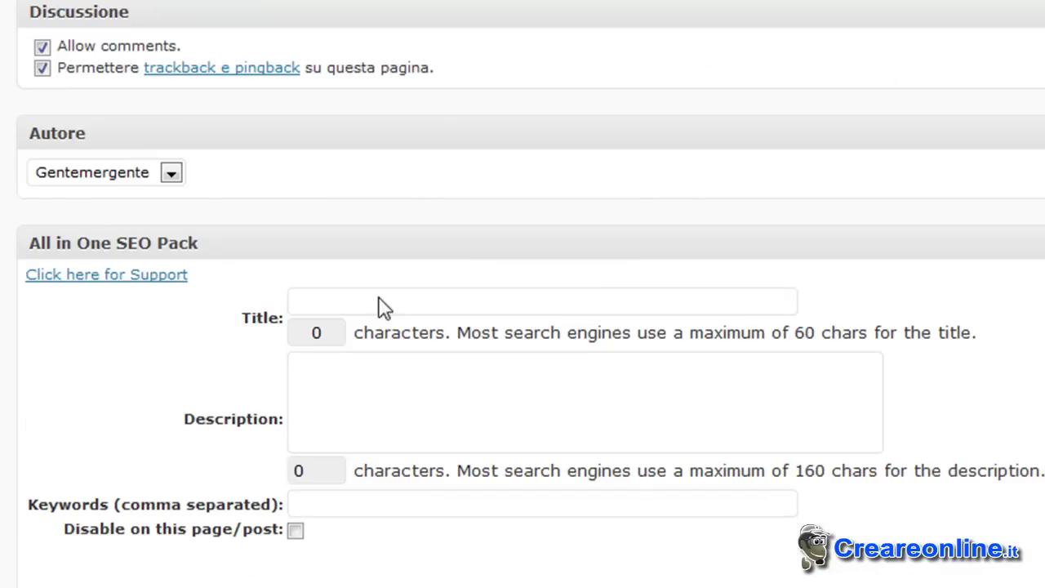
{"action": "right_click", "coordinate": [295, 303]}
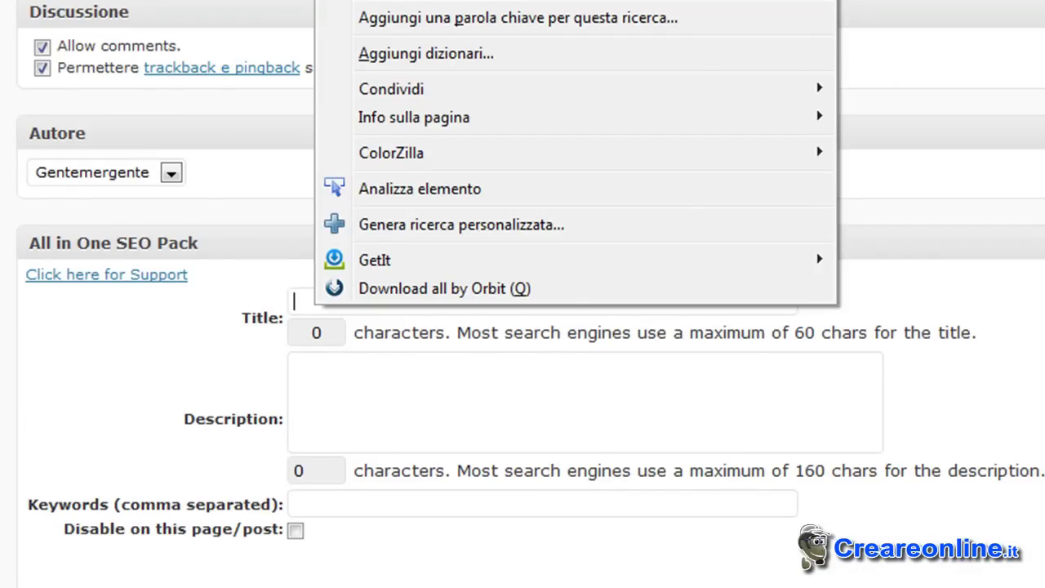
{"action": "key", "text": "ctrl+v"}
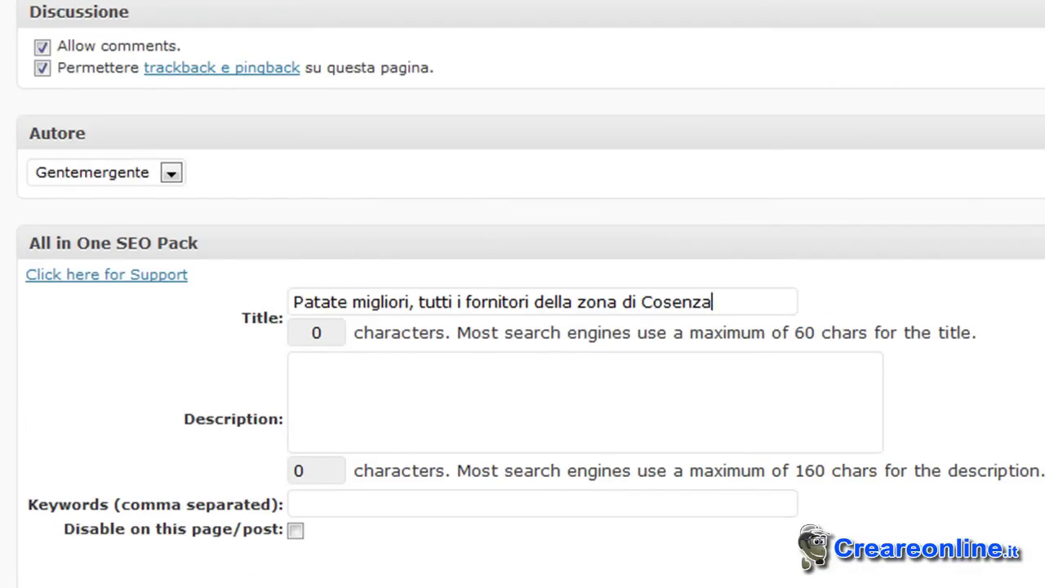
Step: Review the article writing guidelines and examine the title and description of the Lipsum generator entry in the Google results
{"action": "scroll", "coordinate": [551, 265], "scroll_direction": "up", "scroll_amount": 20}
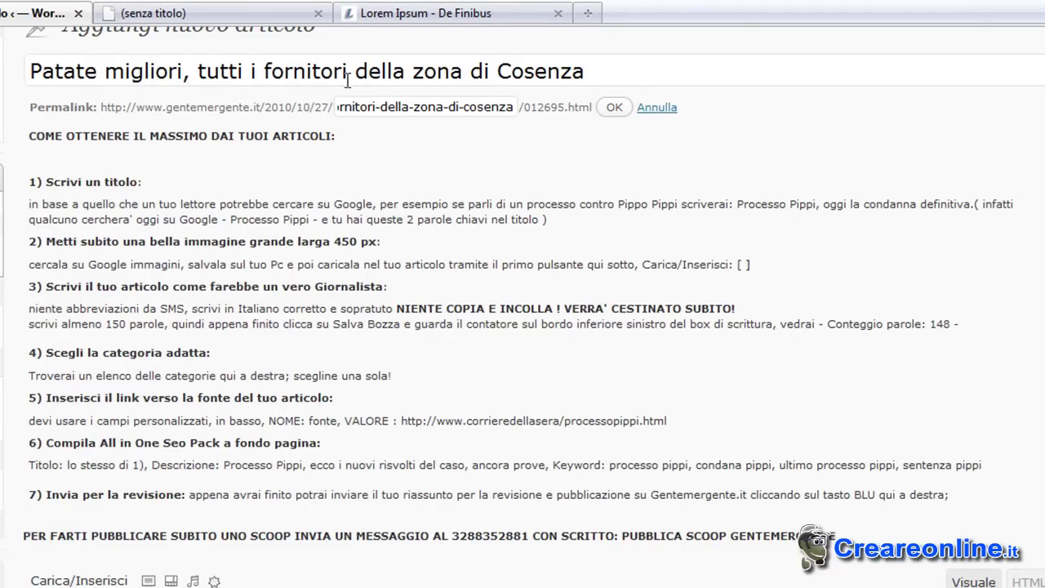
{"action": "scroll", "coordinate": [701, 270], "scroll_direction": "down", "scroll_amount": 20}
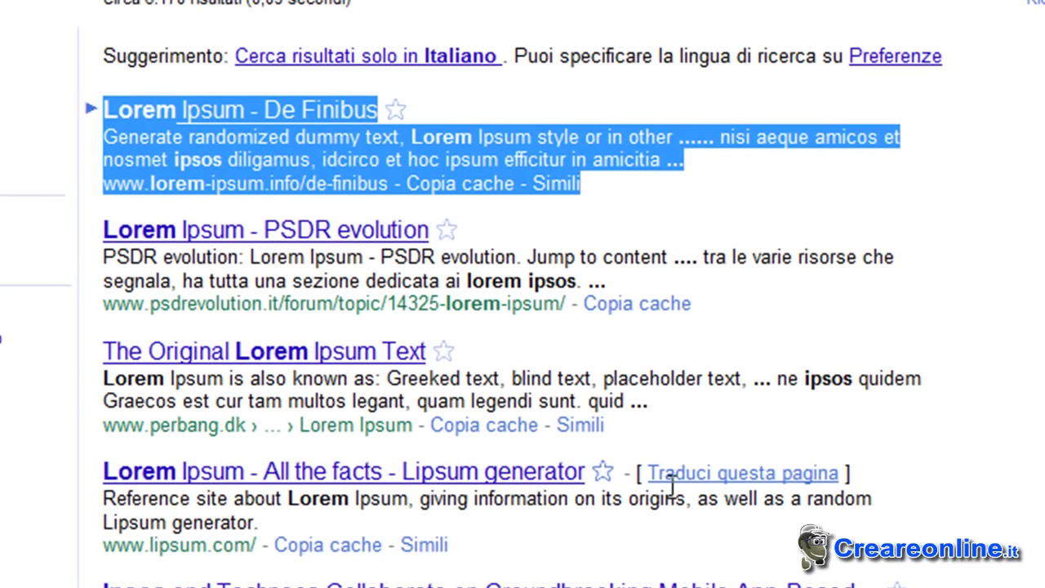
{"action": "left_click_drag", "start_coordinate": [454, 545], "coordinate": [105, 473]}
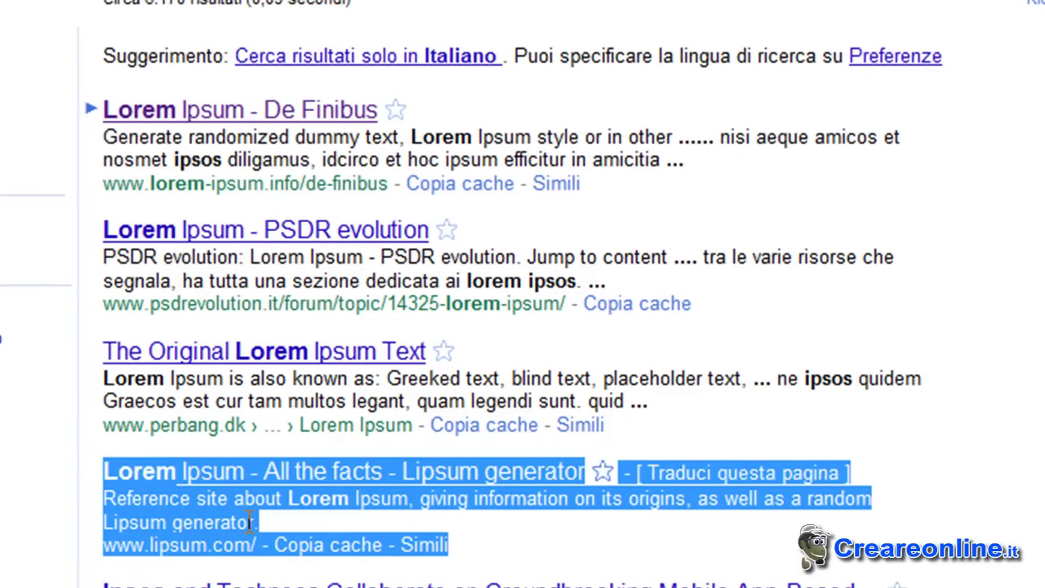
{"action": "scroll", "coordinate": [249, 522], "scroll_direction": "down", "scroll_amount": 6}
{"action": "scroll", "coordinate": [264, 537], "scroll_direction": "up", "scroll_amount": 6}
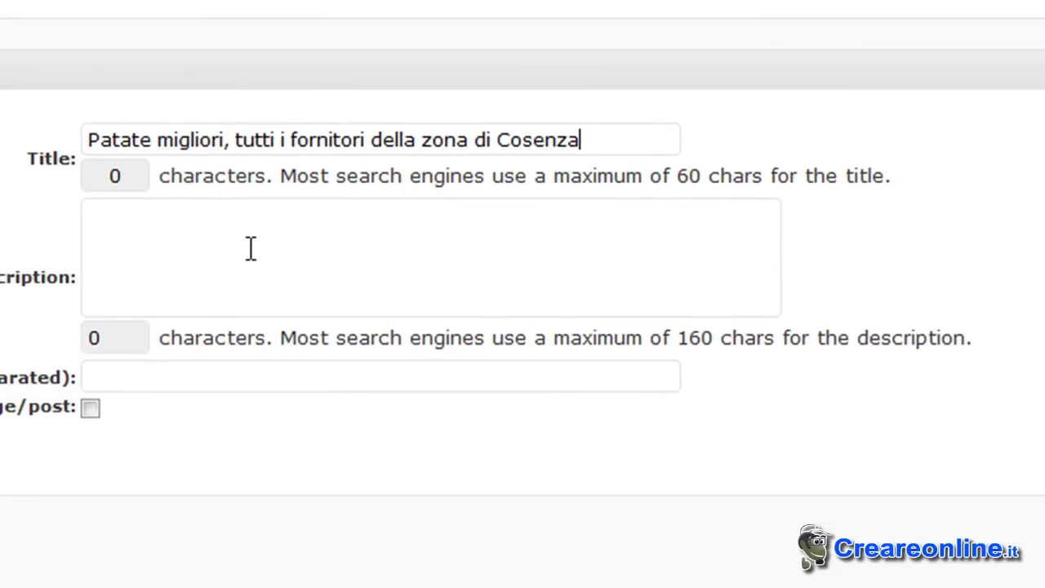
Step: Enter "QUI SONO ELENCATI TUTTI I FORNITORI DI PATATE DELLA PROVINCIA DI COSENZA" as the SEO description
{"action": "left_click", "coordinate": [251, 248]}
{"action": "type", "text": "QUI SONO ELENCATI TUTTI I FORNITORI DI PATATE "}
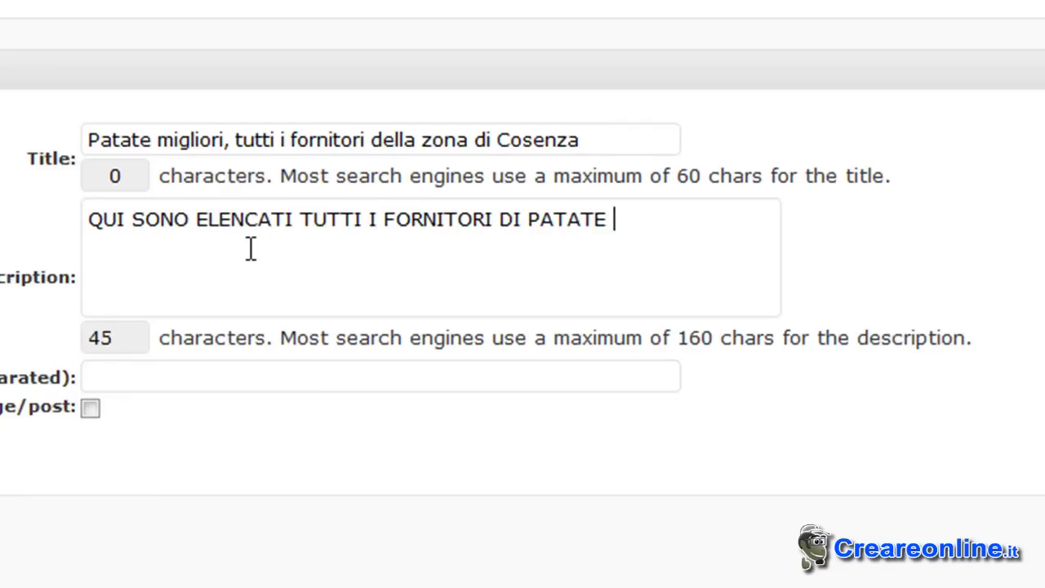
{"action": "type", "text": "DELLA PROVINCIA DI COSENZA"}
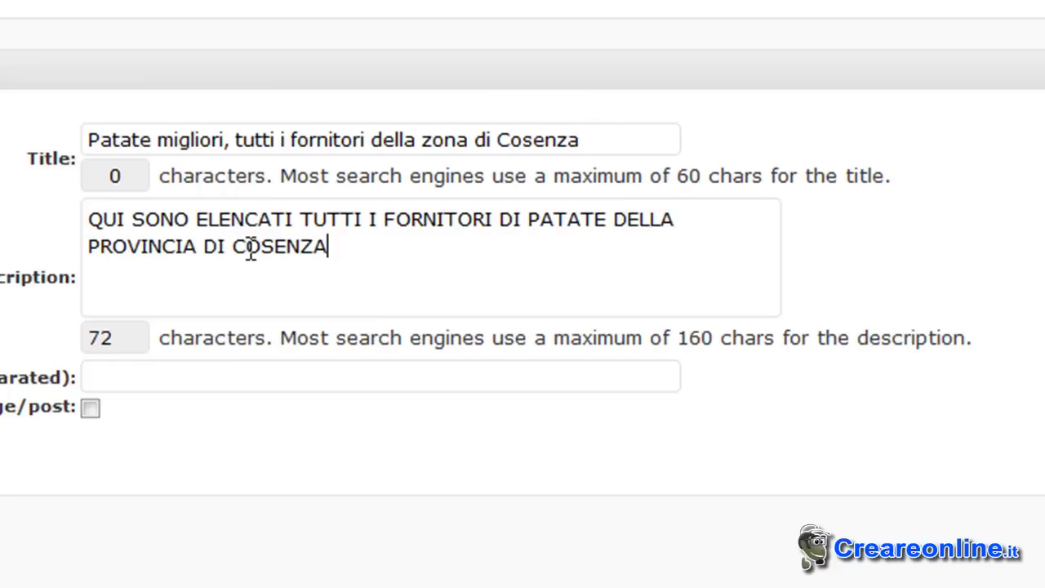
Step: Enter the SEO keywords "patate cosenza, migliori patate copsenza, fornitori cosenza"
{"action": "left_click", "coordinate": [215, 388]}
{"action": "type", "text": "patate cosem"}
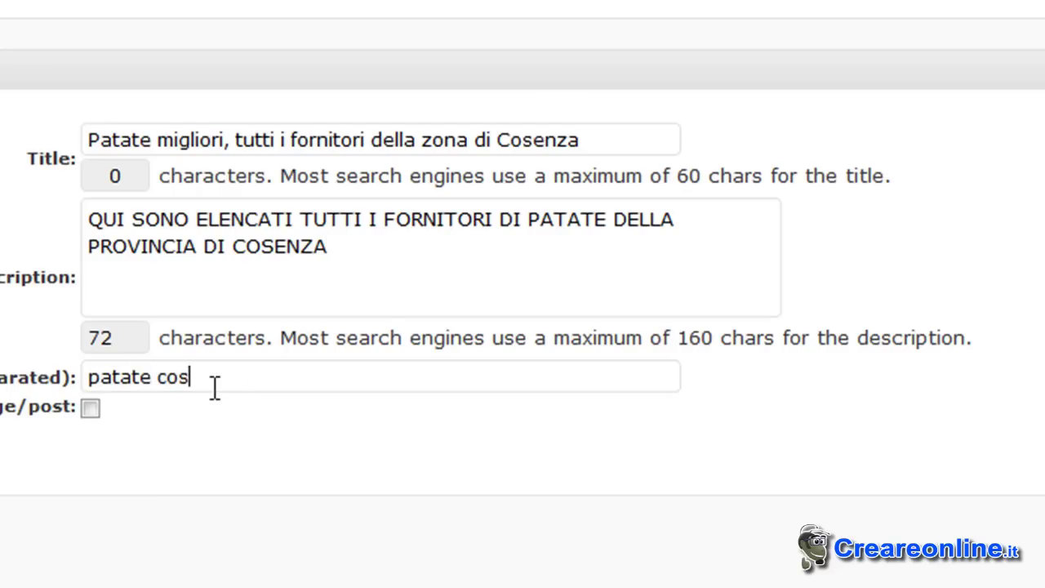
{"action": "key", "text": "BackSpace"}
{"action": "type", "text": "nza, migliori patate copsen"}
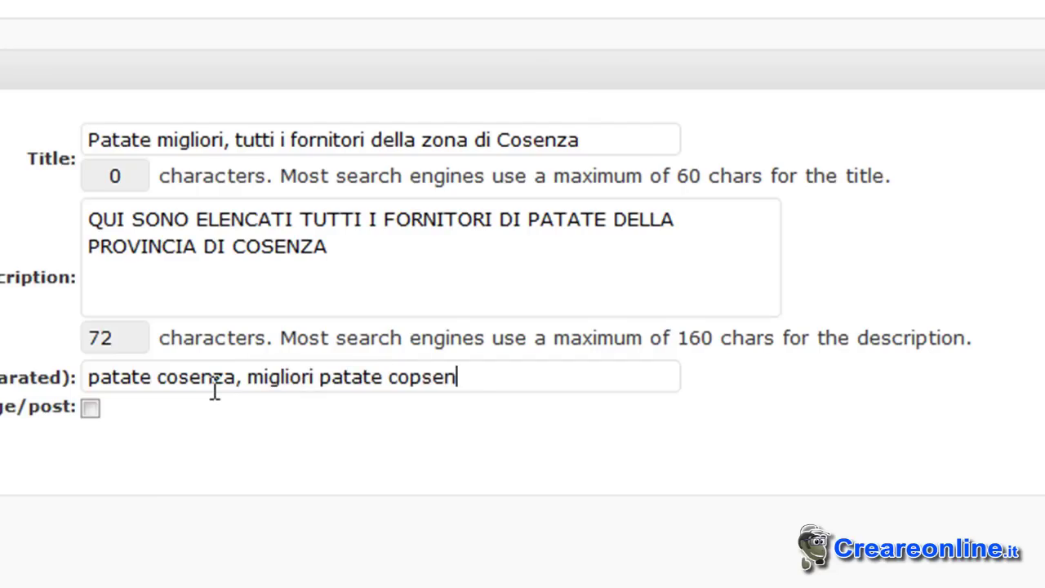
{"action": "type", "text": "za, fornito"}
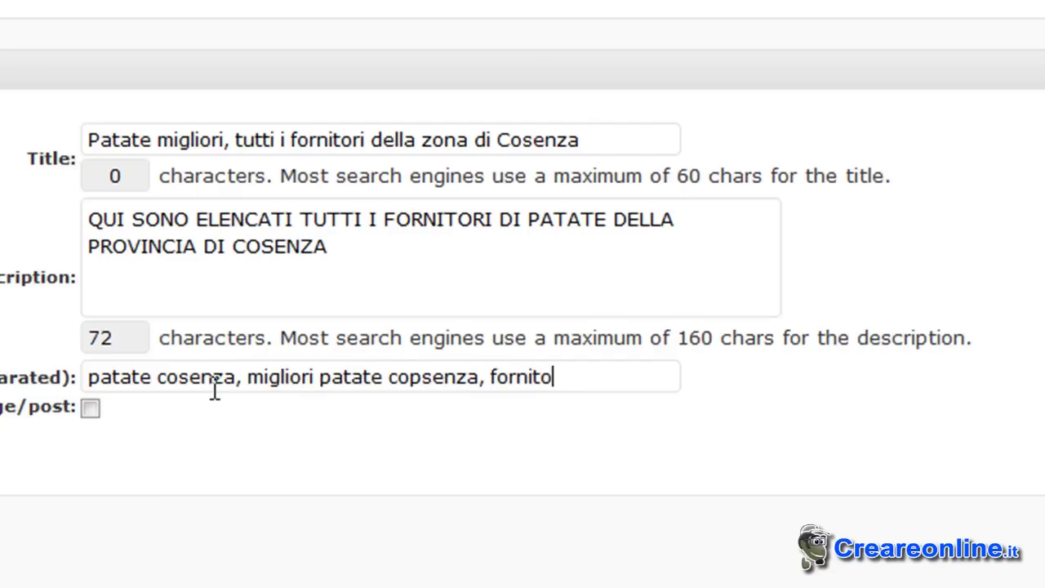
{"action": "type", "text": "ri cosenza"}
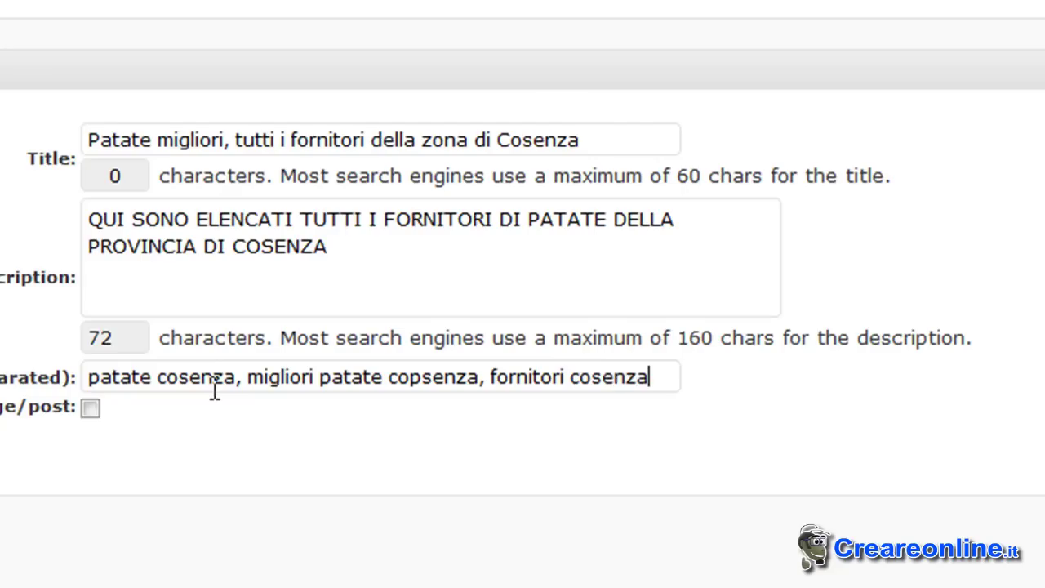
Step: Change the last SEO keyword to "fornitori patate cosenza" and append the keyword "migliori patate calabria"
{"action": "left_click", "coordinate": [570, 378]}
{"action": "type", "text": "patate"}
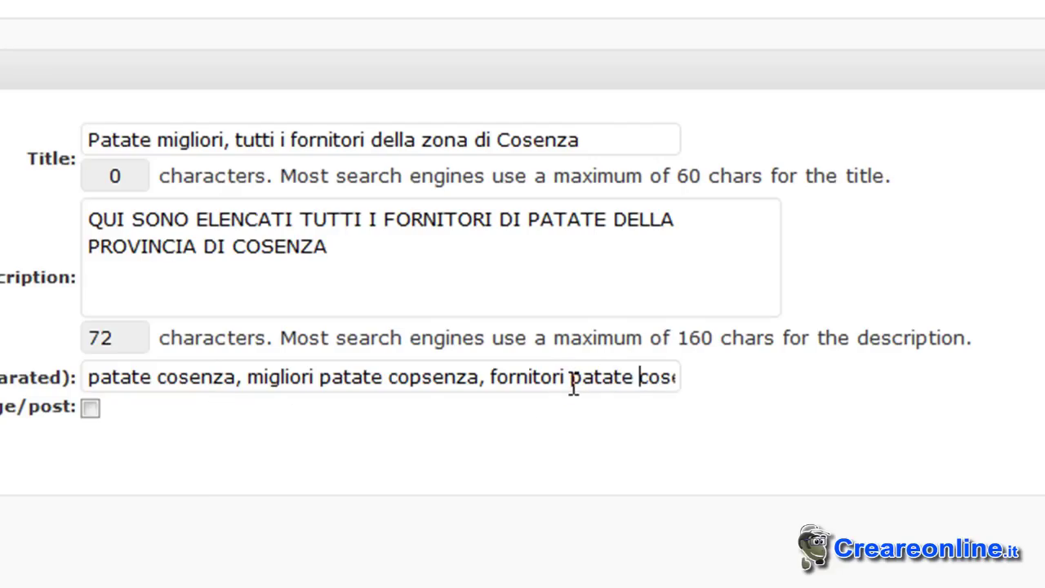
{"action": "left_click_drag", "start_coordinate": [601, 368], "coordinate": [699, 390]}
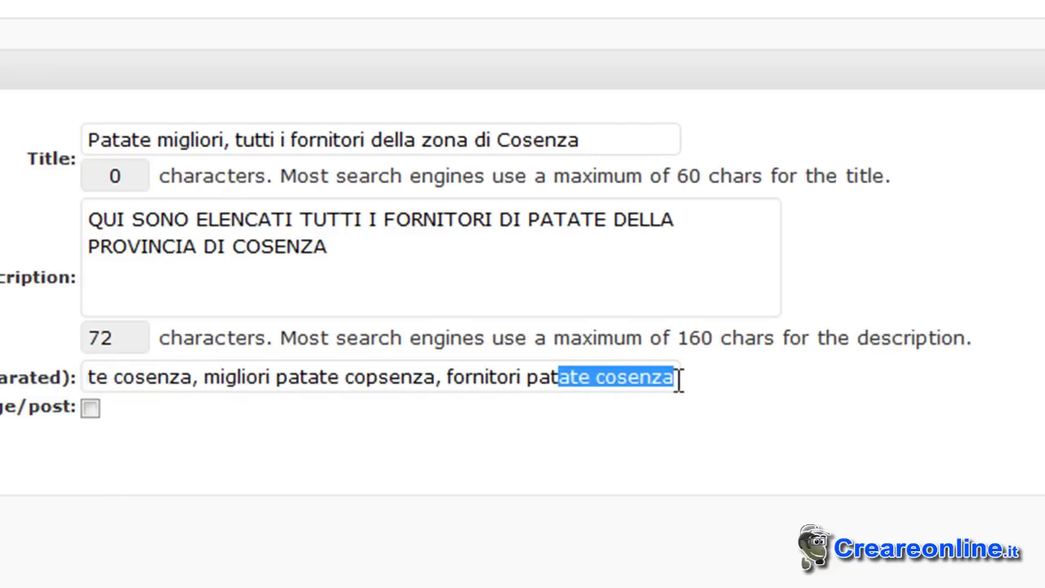
{"action": "left_click", "coordinate": [674, 377]}
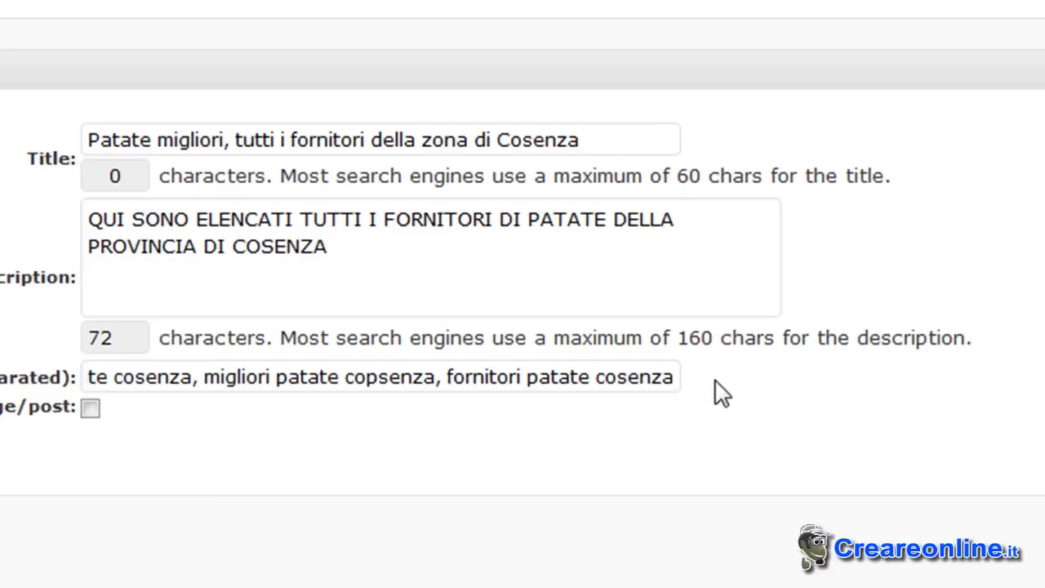
{"action": "type", "text": ", migliori pa"}
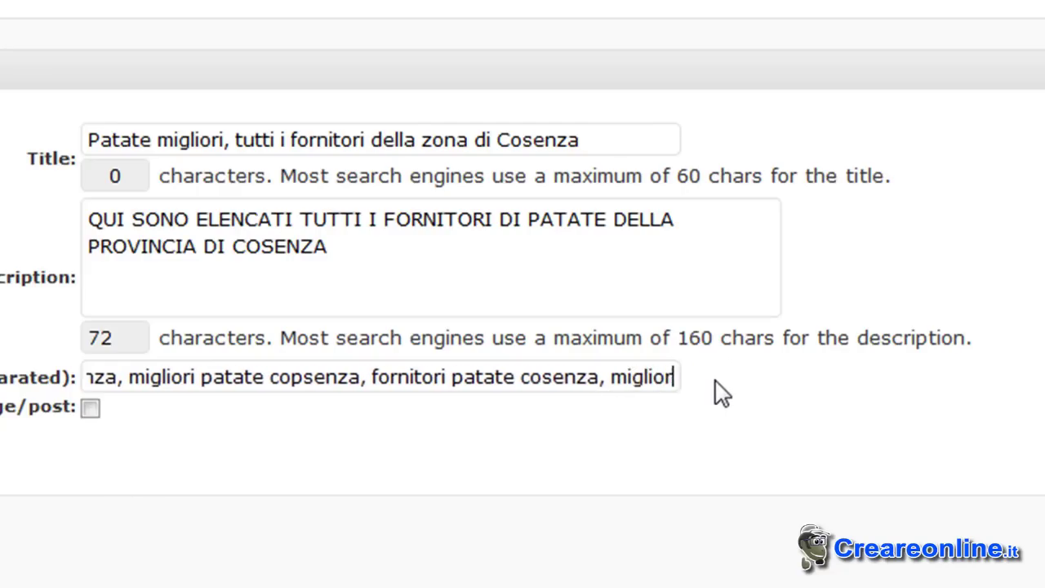
{"action": "type", "text": "tate calan"}
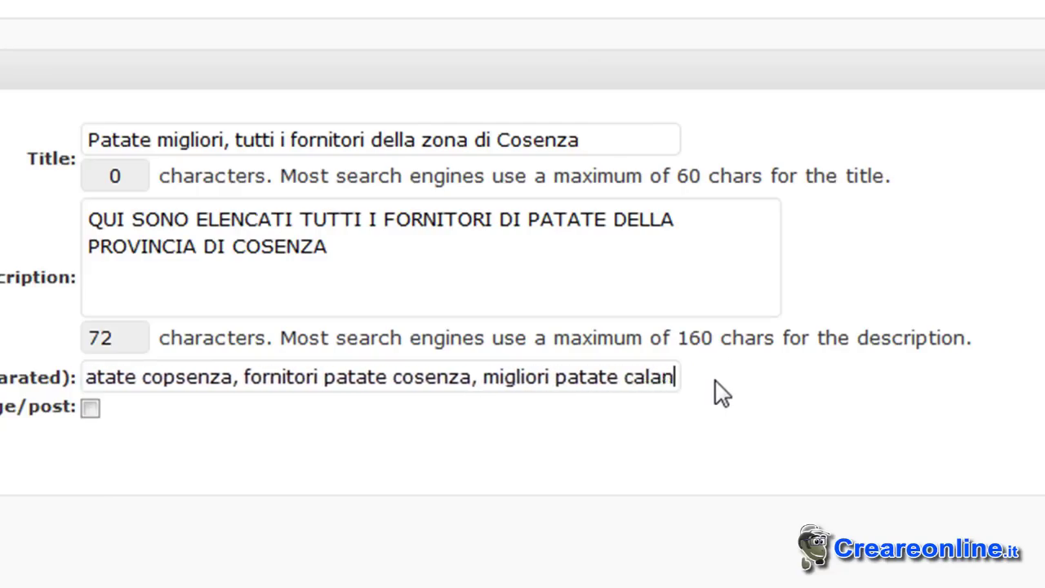
{"action": "key", "text": "BackSpace"}
{"action": "type", "text": "bria"}
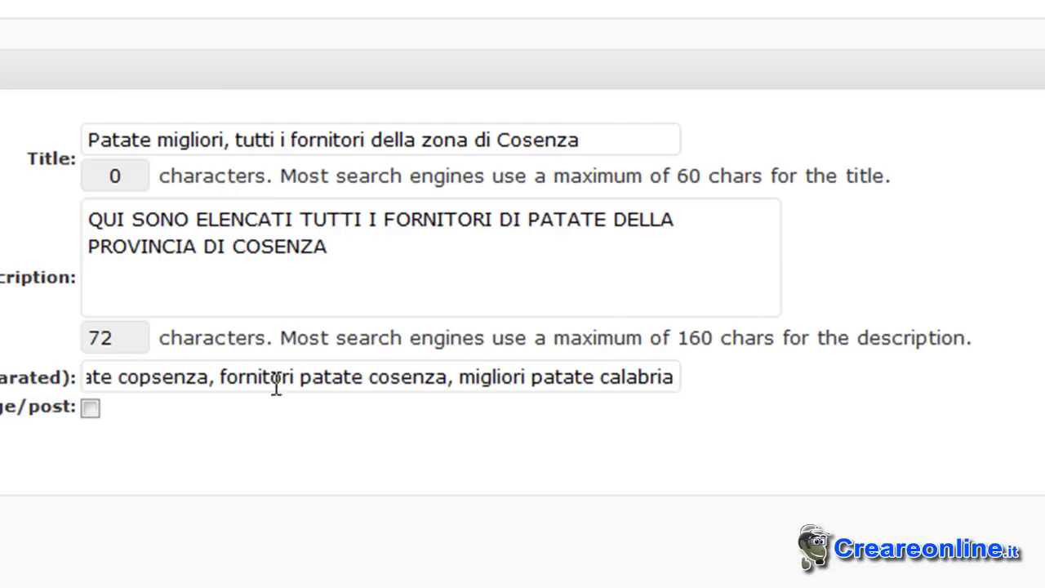
Step: Check the SEO title, description and keywords one by one against how entries are presented in the Google results
{"action": "left_click_drag", "start_coordinate": [222, 377], "coordinate": [450, 376]}
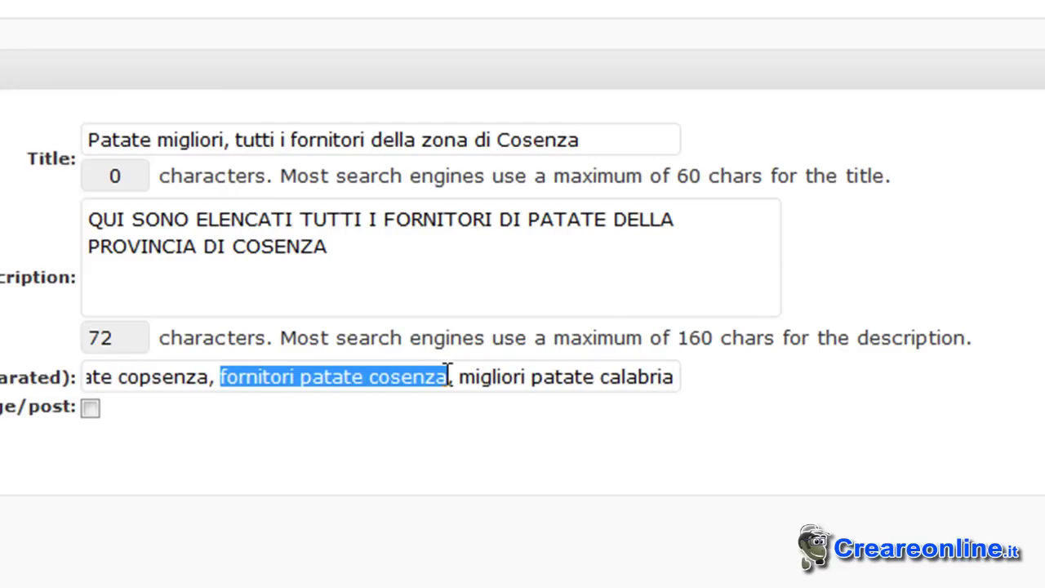
{"action": "left_click", "coordinate": [465, 375]}
{"action": "left_click_drag", "start_coordinate": [222, 372], "coordinate": [450, 371]}
{"action": "left_click_drag", "start_coordinate": [94, 131], "coordinate": [660, 149]}
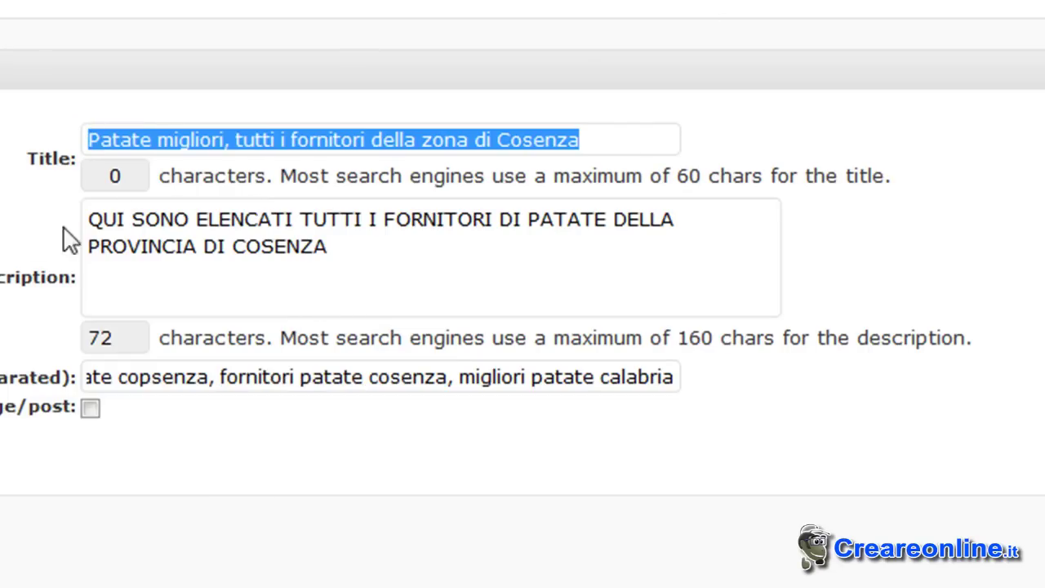
{"action": "left_click_drag", "start_coordinate": [90, 217], "coordinate": [443, 250]}
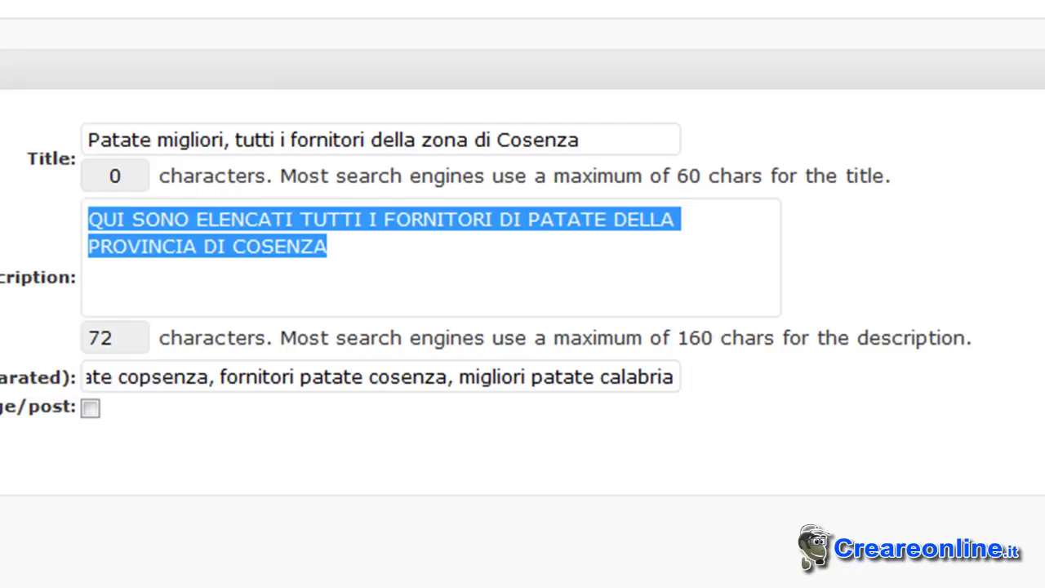
{"action": "left_click_drag", "start_coordinate": [114, 379], "coordinate": [728, 373]}
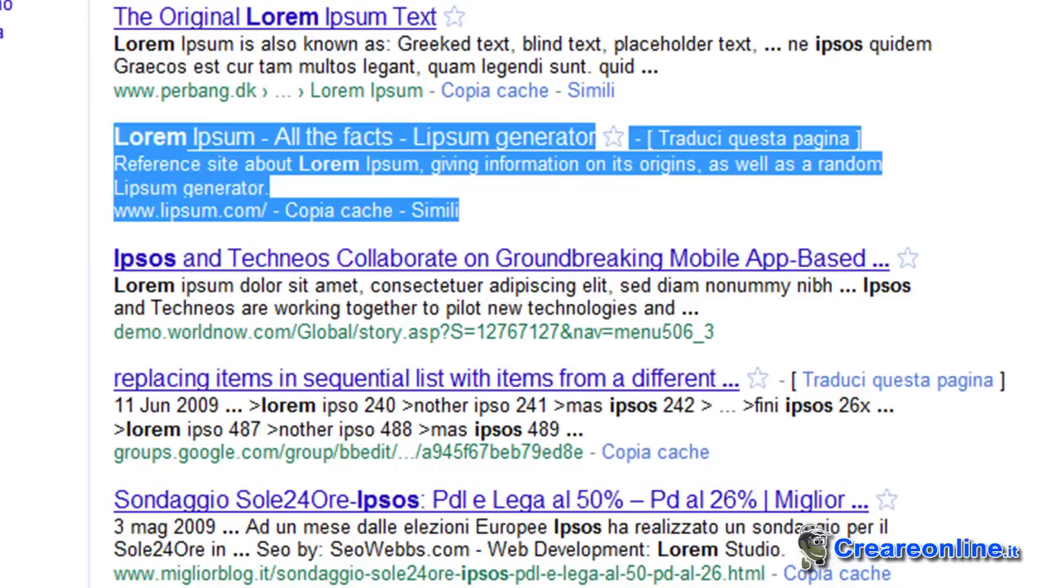
{"action": "left_click", "coordinate": [605, 126]}
{"action": "left_click_drag", "start_coordinate": [682, 67], "coordinate": [117, 21]}
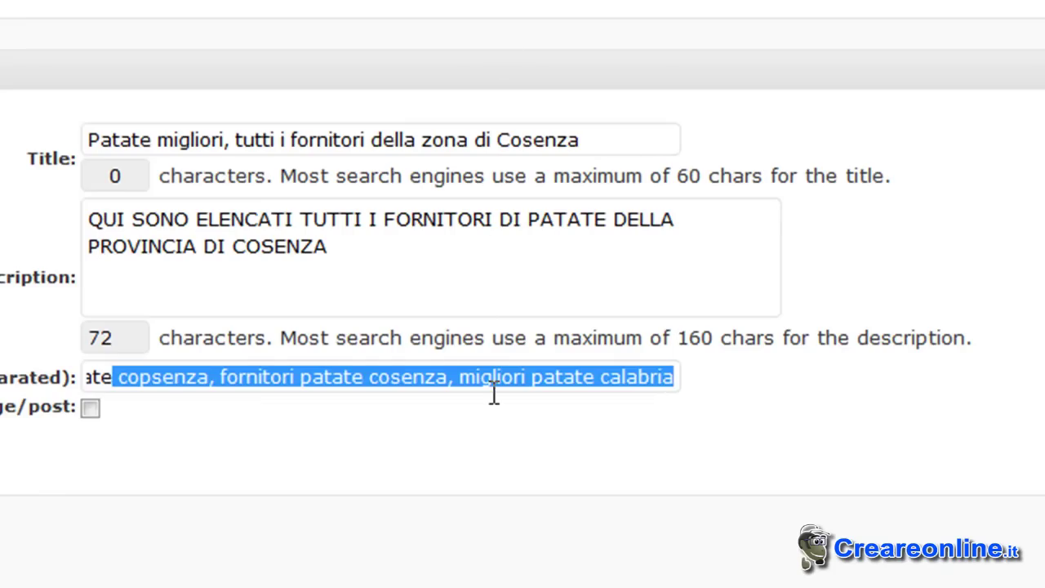
{"action": "left_click", "coordinate": [493, 390]}
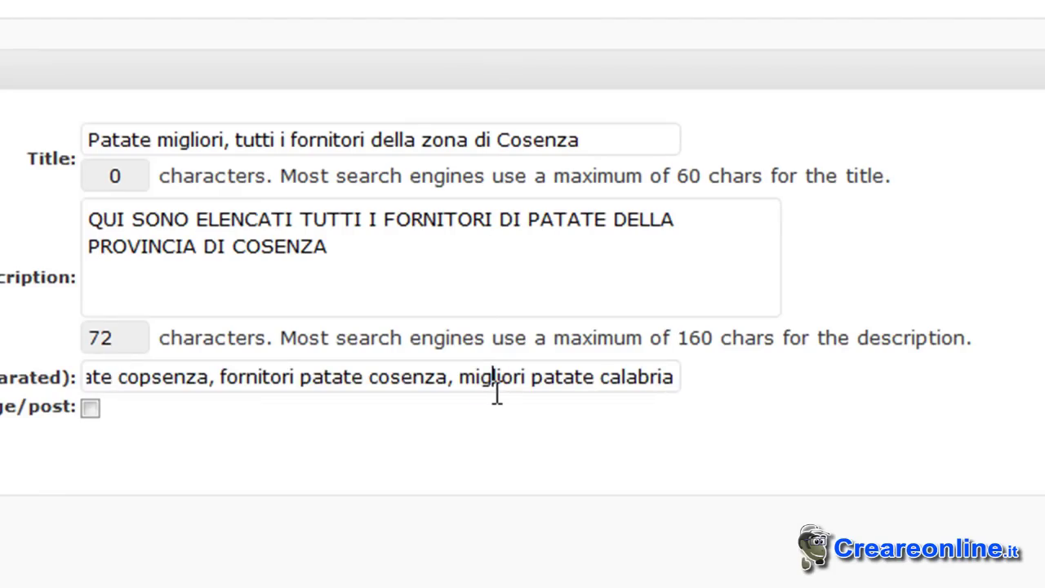
Step: Assign the article to the Cucina category
{"action": "scroll", "coordinate": [523, 294], "scroll_direction": "up", "scroll_amount": 15}
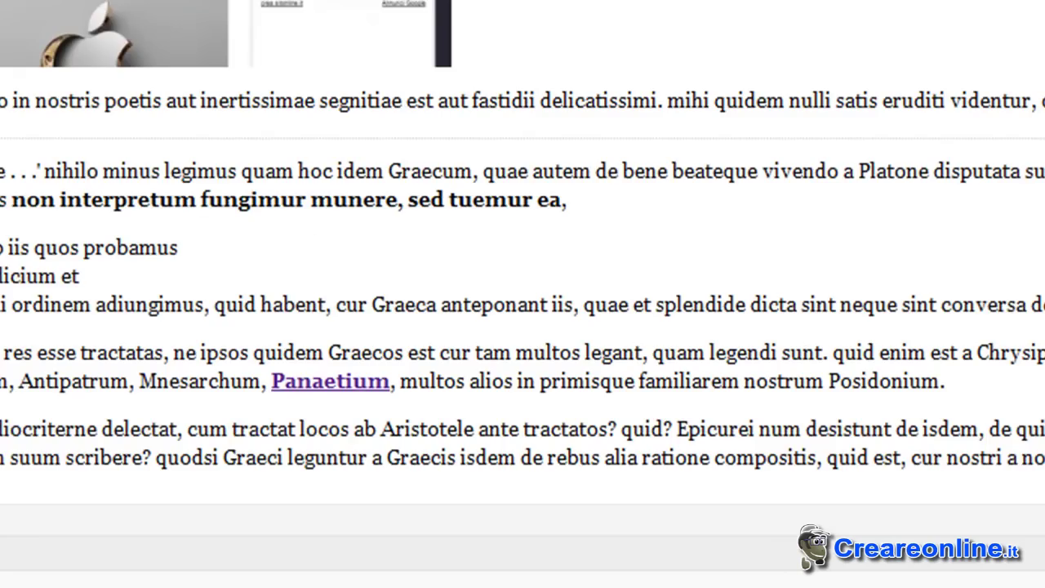
{"action": "scroll", "coordinate": [523, 294], "scroll_direction": "up", "scroll_amount": 3}
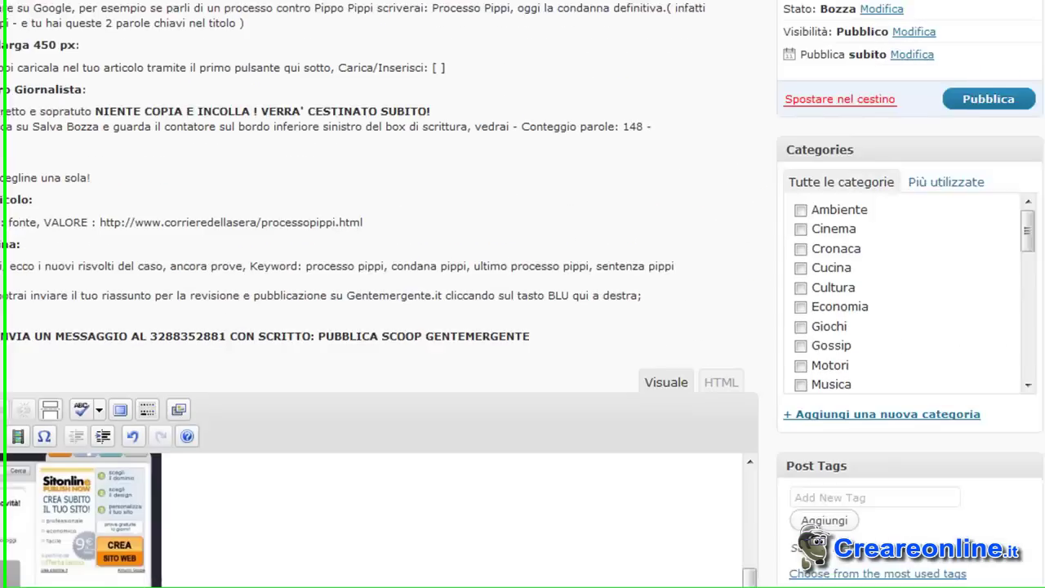
{"action": "scroll", "coordinate": [522, 293], "scroll_direction": "down", "scroll_amount": 4}
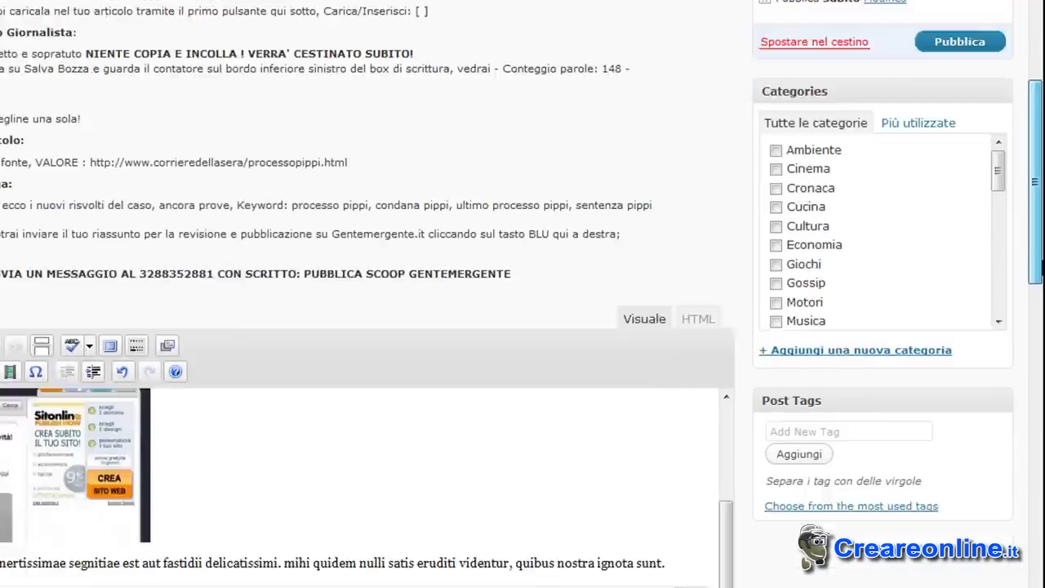
{"action": "scroll", "coordinate": [1037, 277], "scroll_direction": "up", "scroll_amount": 2}
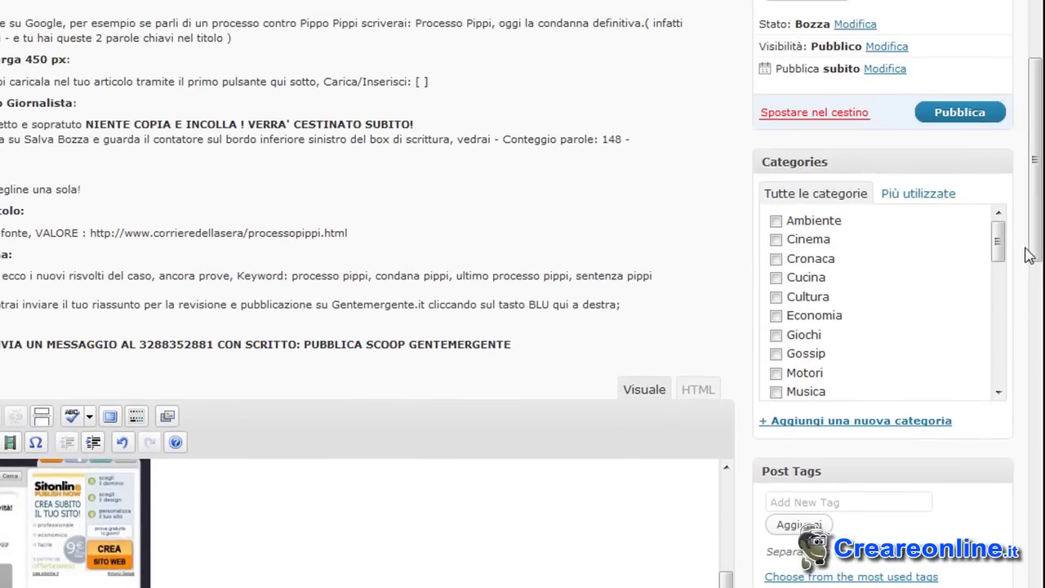
{"action": "scroll", "coordinate": [1036, 196], "scroll_direction": "up", "scroll_amount": 2}
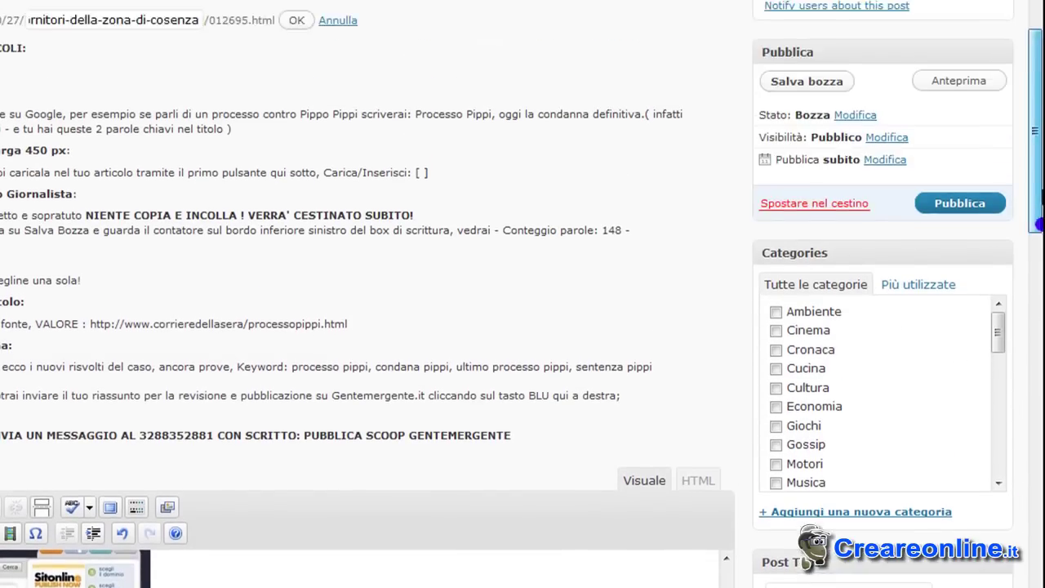
{"action": "scroll", "coordinate": [1036, 196], "scroll_direction": "down", "scroll_amount": 2}
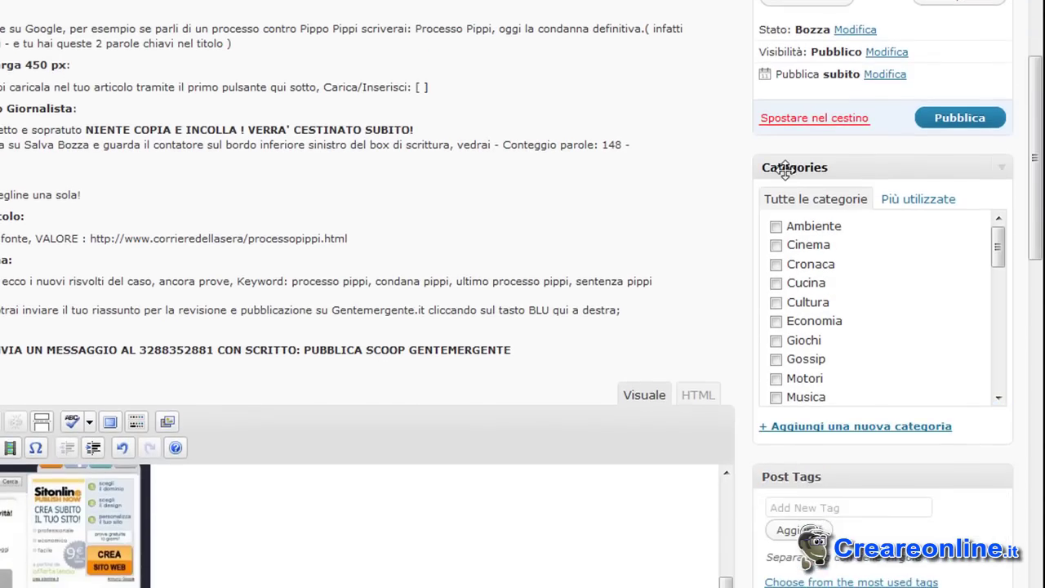
{"action": "scroll", "coordinate": [495, 305], "scroll_direction": "up", "scroll_amount": 2}
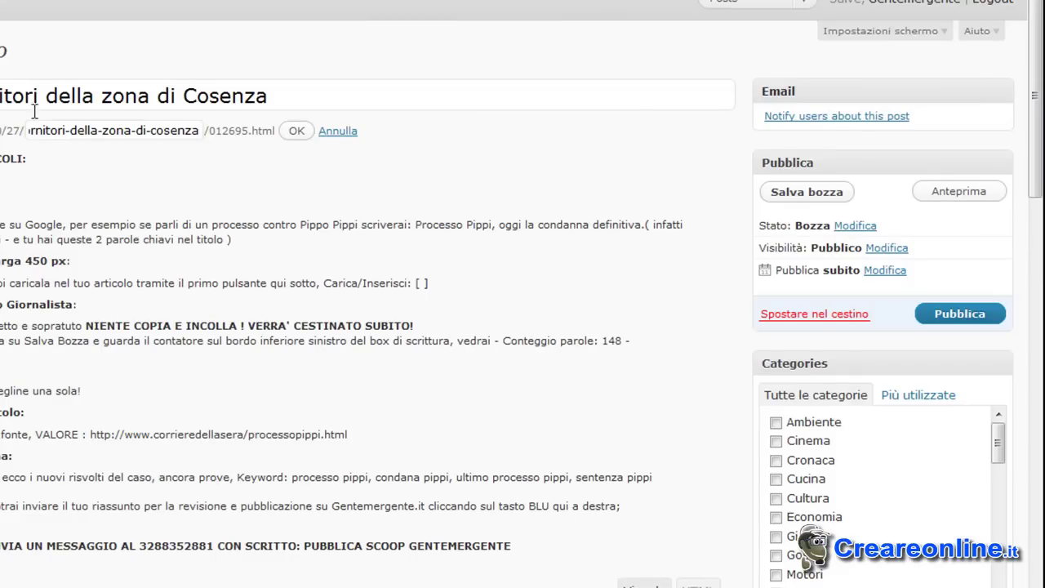
{"action": "scroll", "coordinate": [1037, 196], "scroll_direction": "down", "scroll_amount": 2}
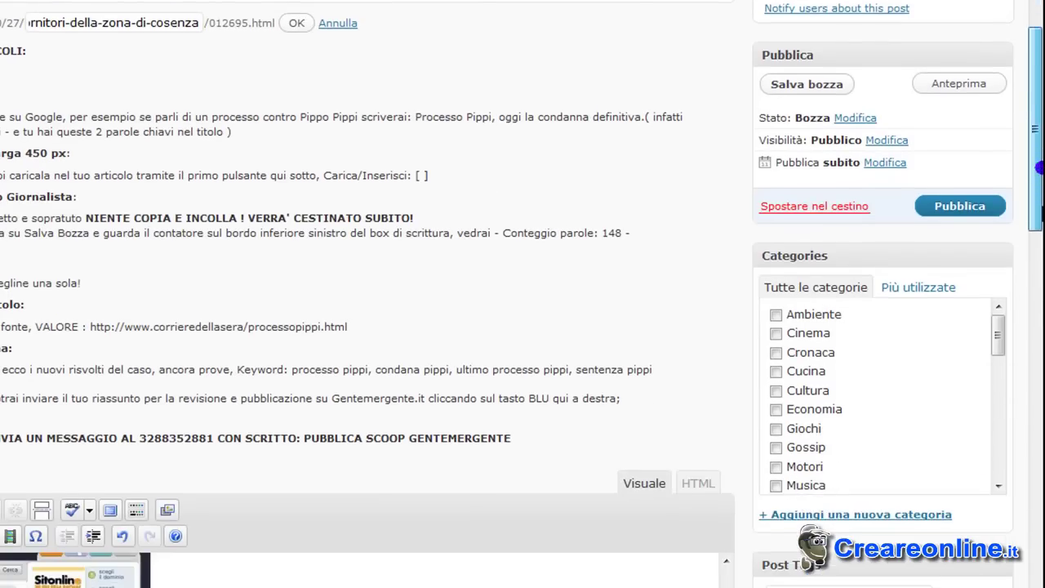
{"action": "scroll", "coordinate": [1037, 196], "scroll_direction": "down", "scroll_amount": 1}
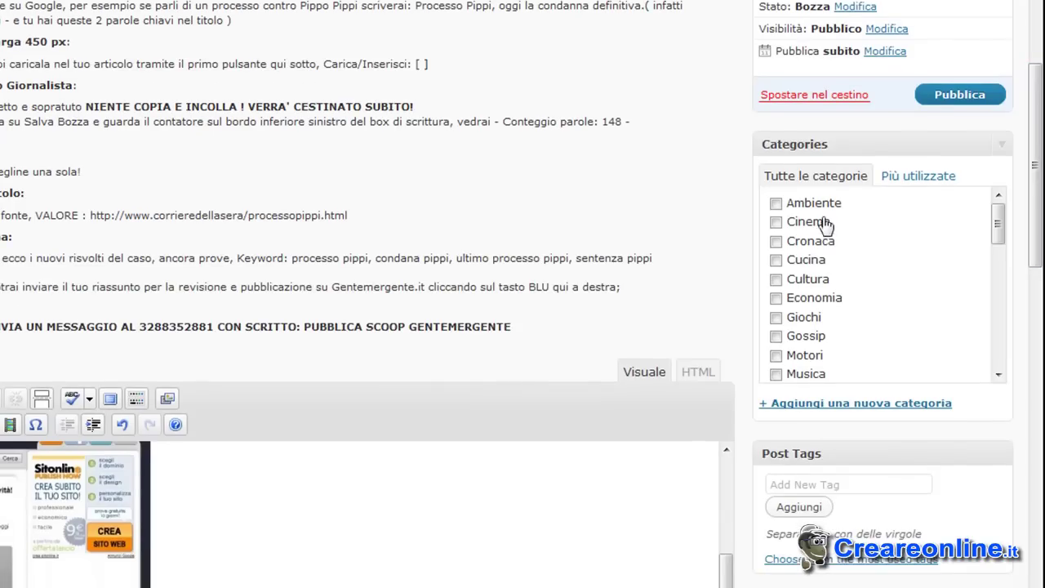
{"action": "left_click", "coordinate": [777, 260]}
Step: Examine the category list with its regional subcategories, and compare the SEO keywords with the empty post tags field
{"action": "left_click_drag", "start_coordinate": [1001, 227], "coordinate": [1009, 266]}
{"action": "mouse_move", "coordinate": [1001, 233]}
{"action": "left_mouse_down"}
{"action": "mouse_move", "coordinate": [999, 351]}
{"action": "mouse_move", "coordinate": [998, 219]}
{"action": "left_mouse_up"}
{"action": "scroll", "coordinate": [895, 245], "scroll_direction": "down", "scroll_amount": 1}
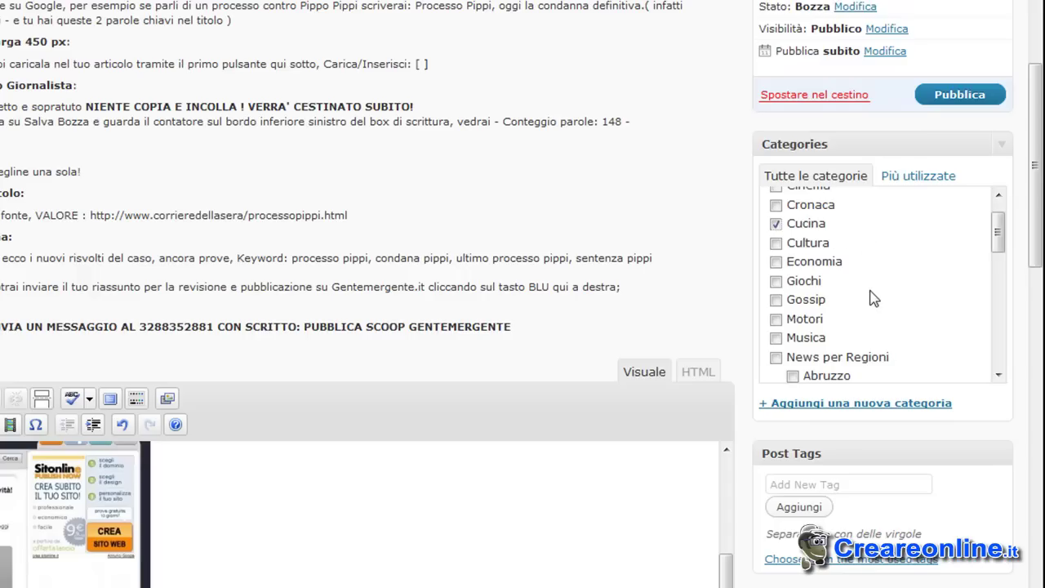
{"action": "scroll", "coordinate": [873, 298], "scroll_direction": "down", "scroll_amount": 2}
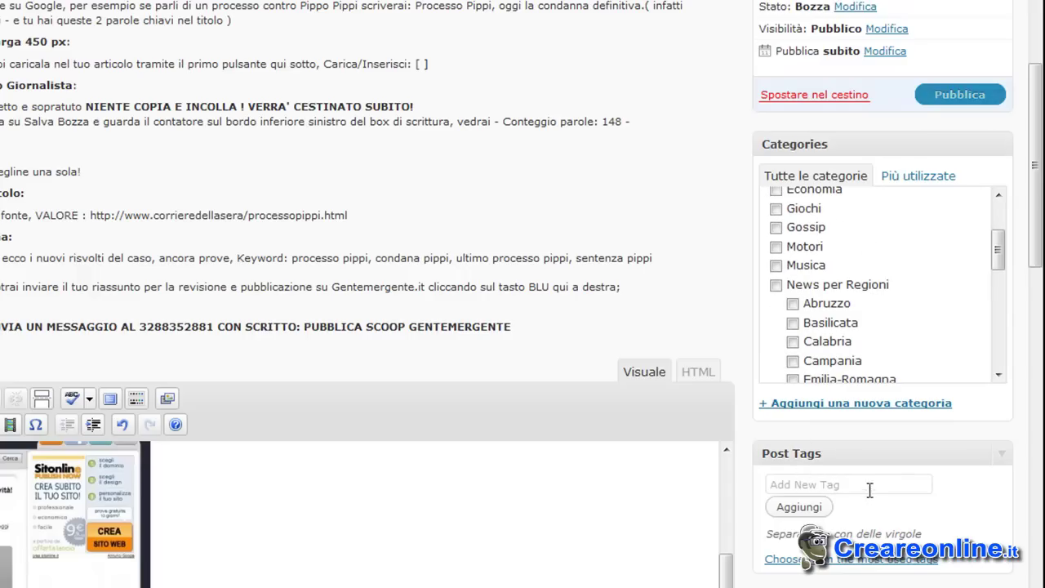
{"action": "left_click_drag", "start_coordinate": [1039, 295], "coordinate": [1038, 251]}
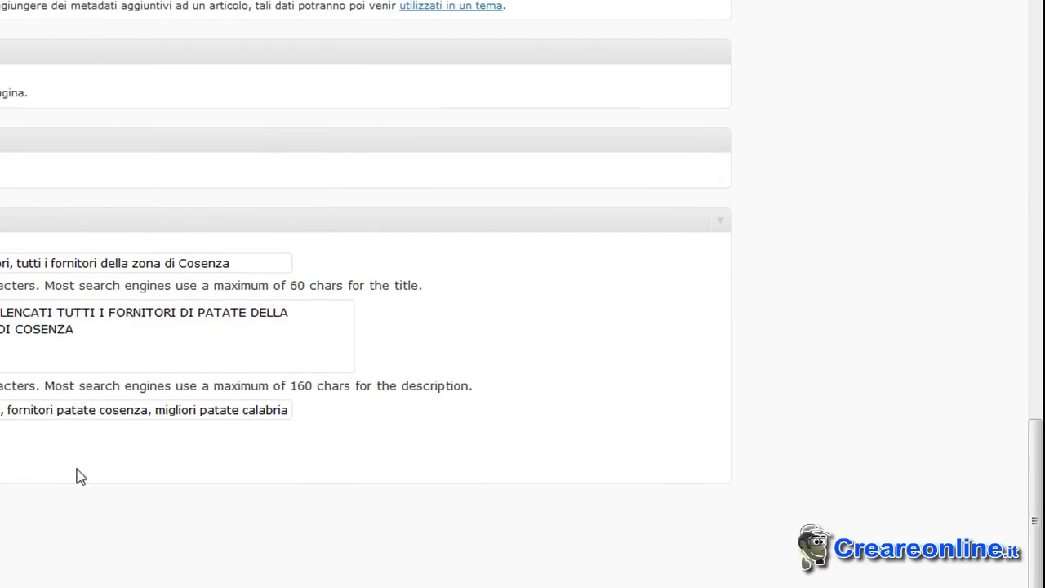
{"action": "left_click_drag", "start_coordinate": [2, 413], "coordinate": [277, 433]}
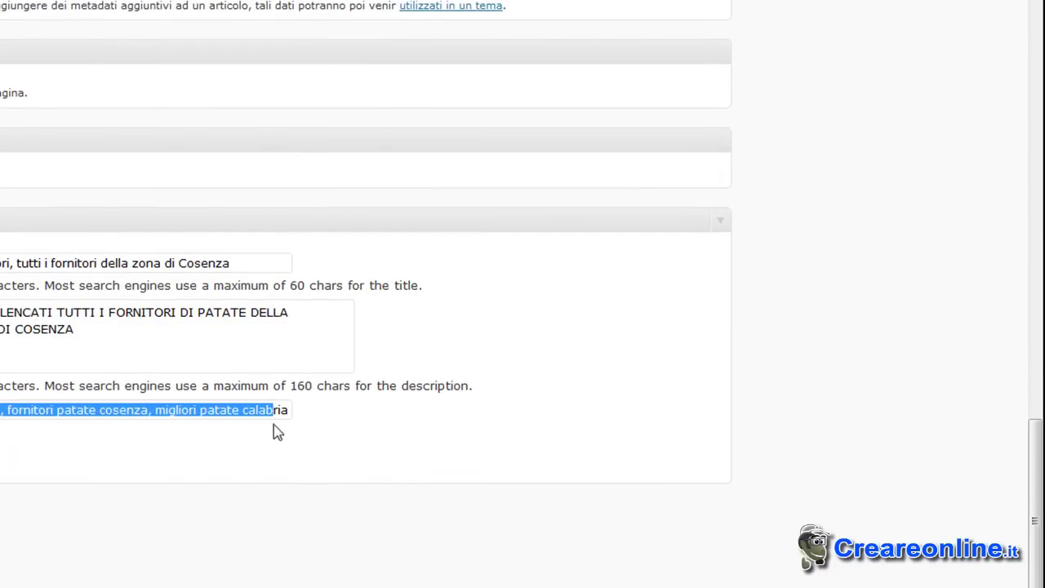
{"action": "left_click_drag", "start_coordinate": [1035, 462], "coordinate": [1039, 186]}
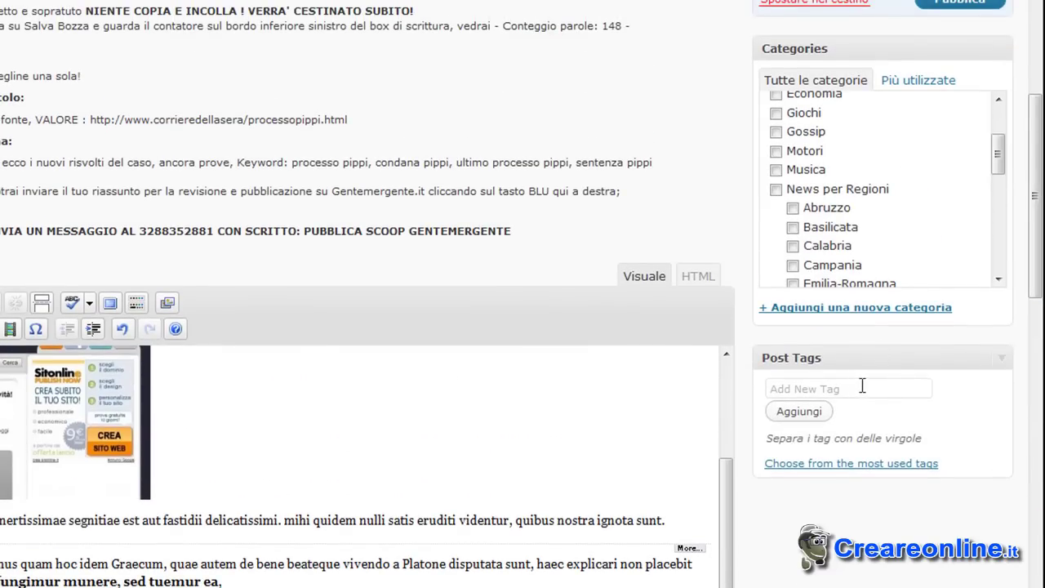
{"action": "left_click_drag", "start_coordinate": [997, 153], "coordinate": [997, 130]}
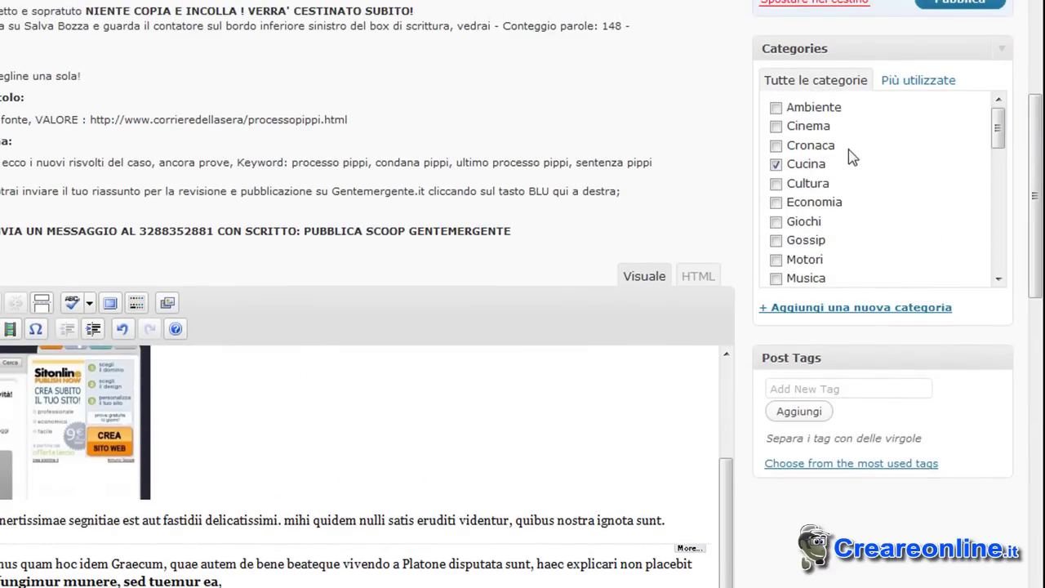
{"action": "left_click_drag", "start_coordinate": [997, 141], "coordinate": [1012, 207]}
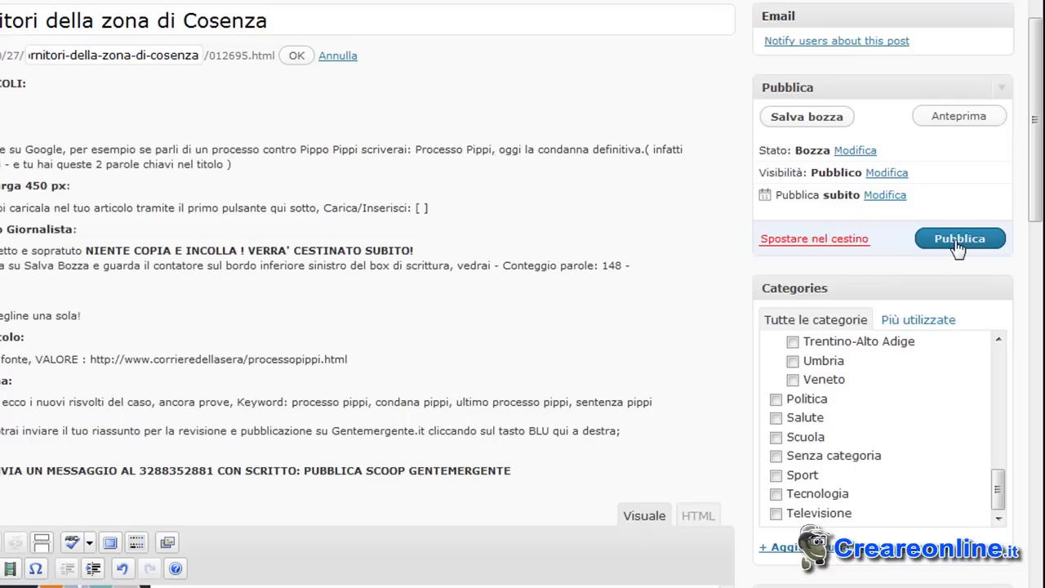
{"action": "left_click", "coordinate": [902, 245]}
Step: View the spell checker's available languages and run the spell check on the article body
{"action": "mouse_move", "coordinate": [1037, 147]}
{"action": "left_mouse_down"}
{"action": "mouse_move", "coordinate": [1041, 559]}
{"action": "mouse_move", "coordinate": [1041, 123]}
{"action": "left_mouse_up"}
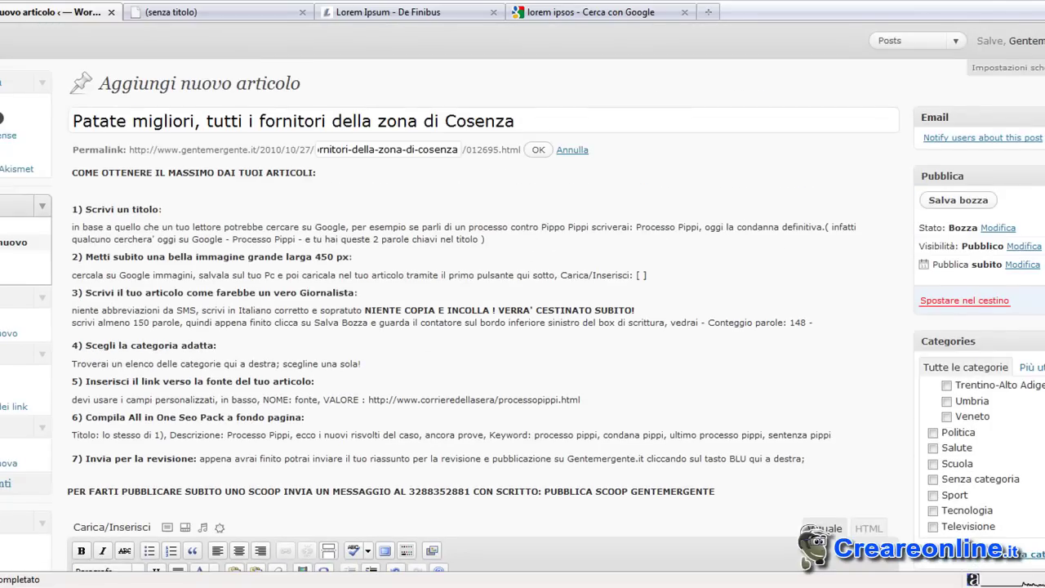
{"action": "scroll", "coordinate": [523, 298], "scroll_direction": "down", "scroll_amount": 10}
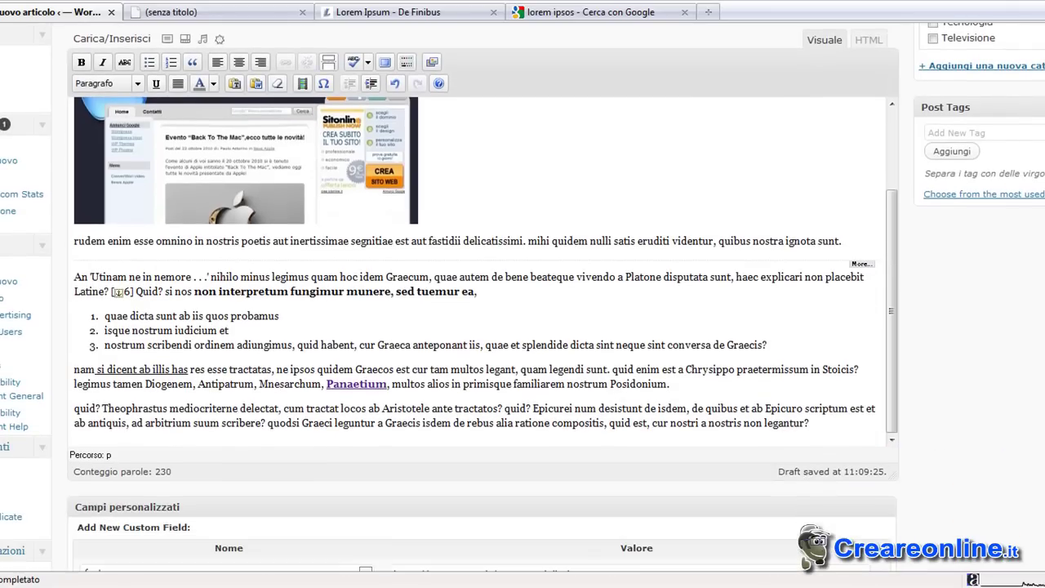
{"action": "left_click_drag", "start_coordinate": [891, 320], "coordinate": [896, 168]}
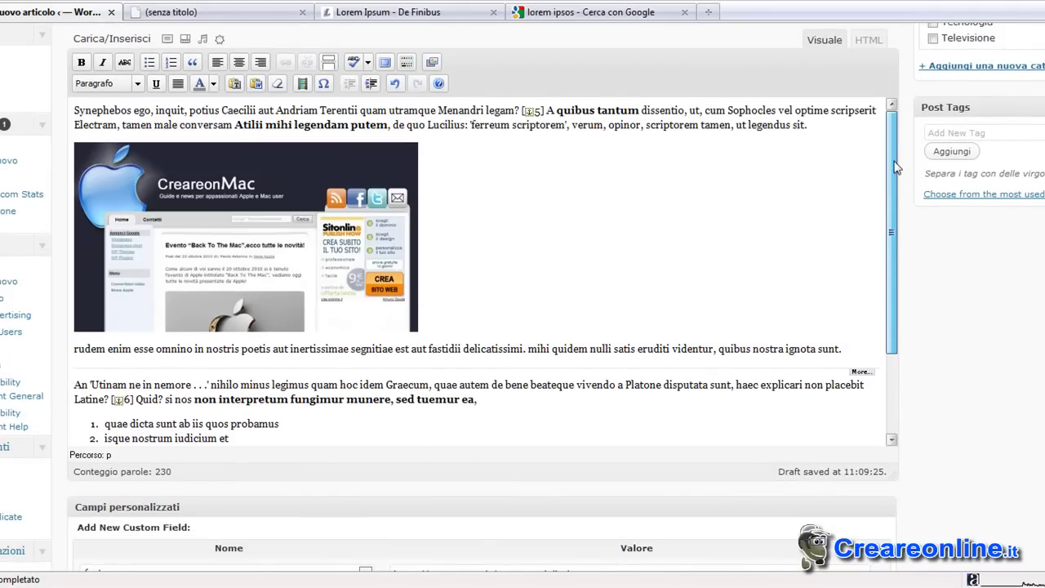
{"action": "scroll", "coordinate": [540, 289], "scroll_direction": "up", "scroll_amount": 2}
{"action": "scroll", "coordinate": [571, 357], "scroll_direction": "down", "scroll_amount": 2}
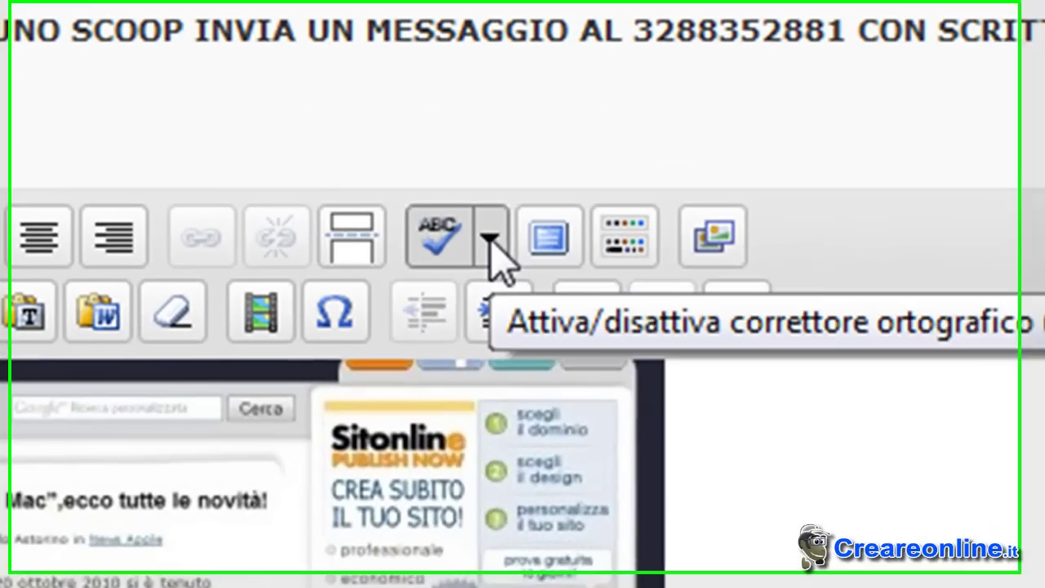
{"action": "left_click", "coordinate": [367, 149]}
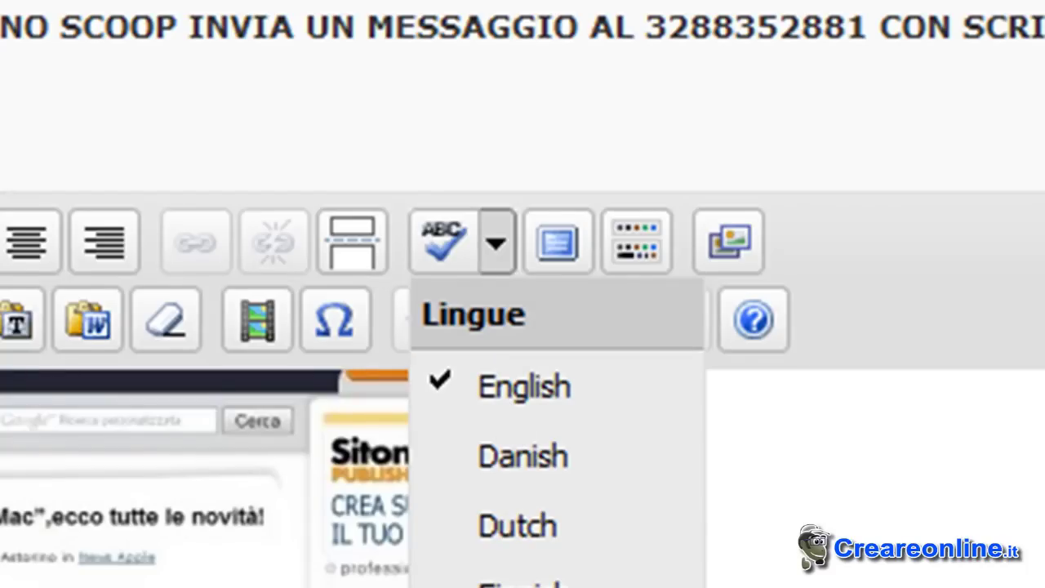
{"action": "left_click", "coordinate": [443, 255]}
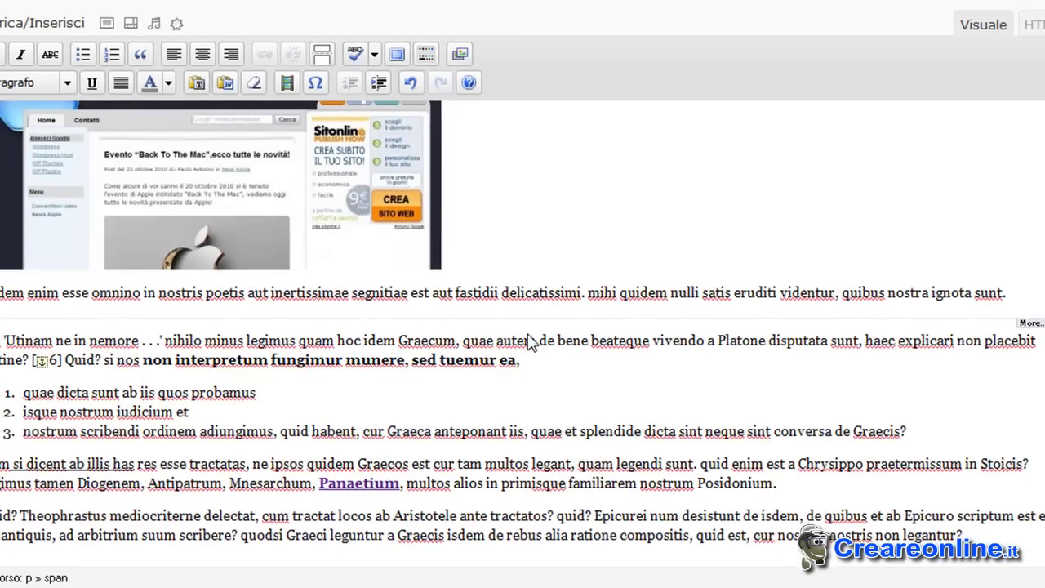
Step: Ignore the flagged word "Graecum" in the paragraph after the More break, and check the spelling suggestions for "autem"
{"action": "scroll", "coordinate": [534, 331], "scroll_direction": "down", "scroll_amount": 5}
{"action": "scroll", "coordinate": [329, 234], "scroll_direction": "up", "scroll_amount": 3}
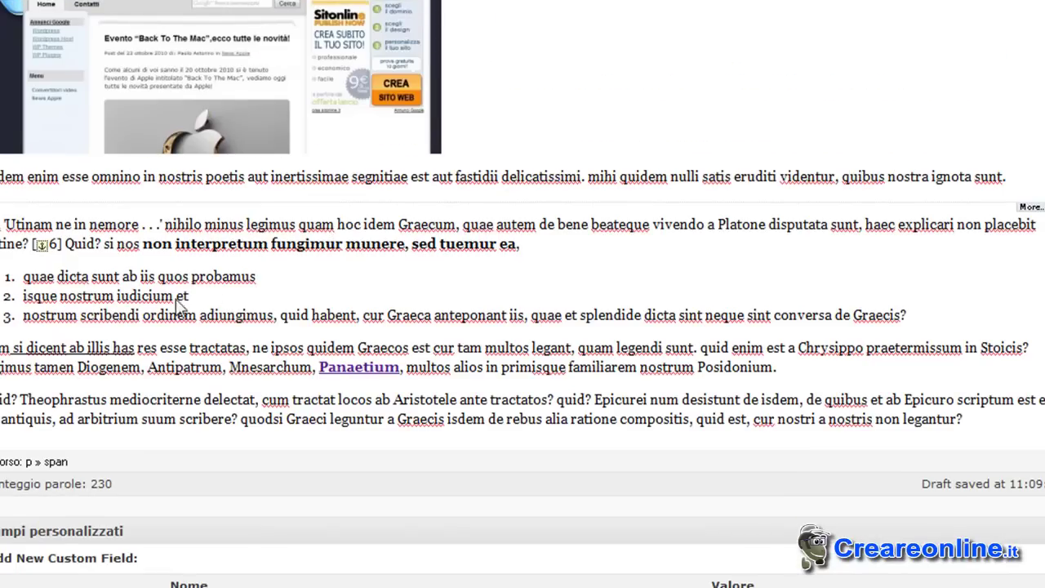
{"action": "right_click", "coordinate": [422, 225]}
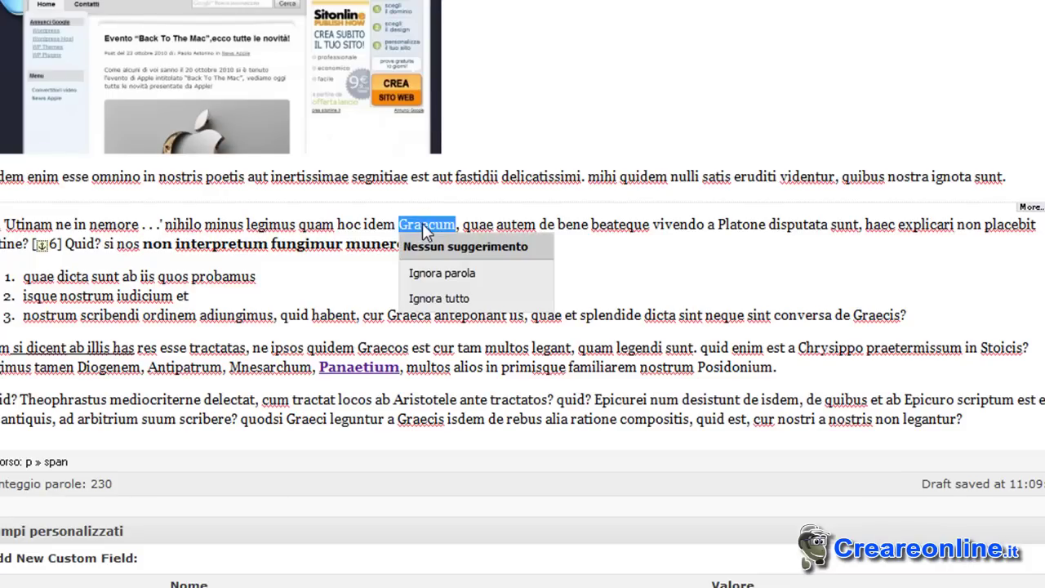
{"action": "left_click", "coordinate": [457, 278]}
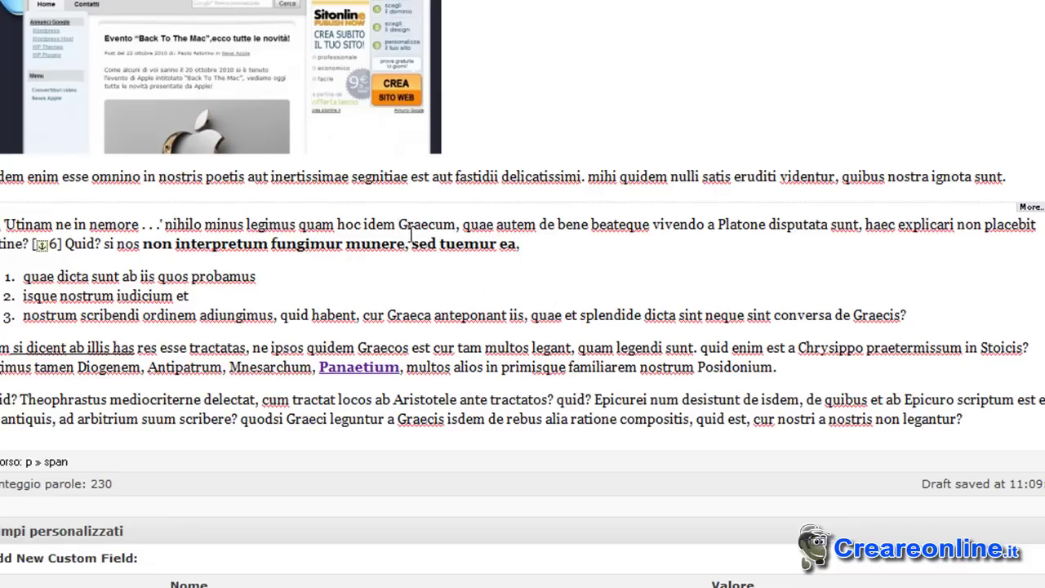
{"action": "left_click_drag", "start_coordinate": [399, 223], "coordinate": [457, 230]}
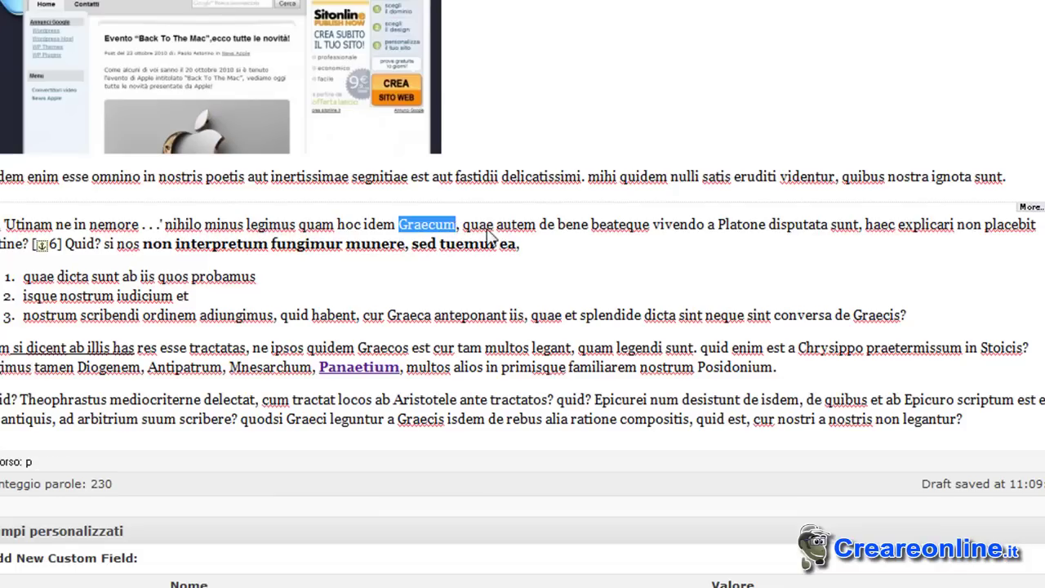
{"action": "left_click", "coordinate": [516, 224]}
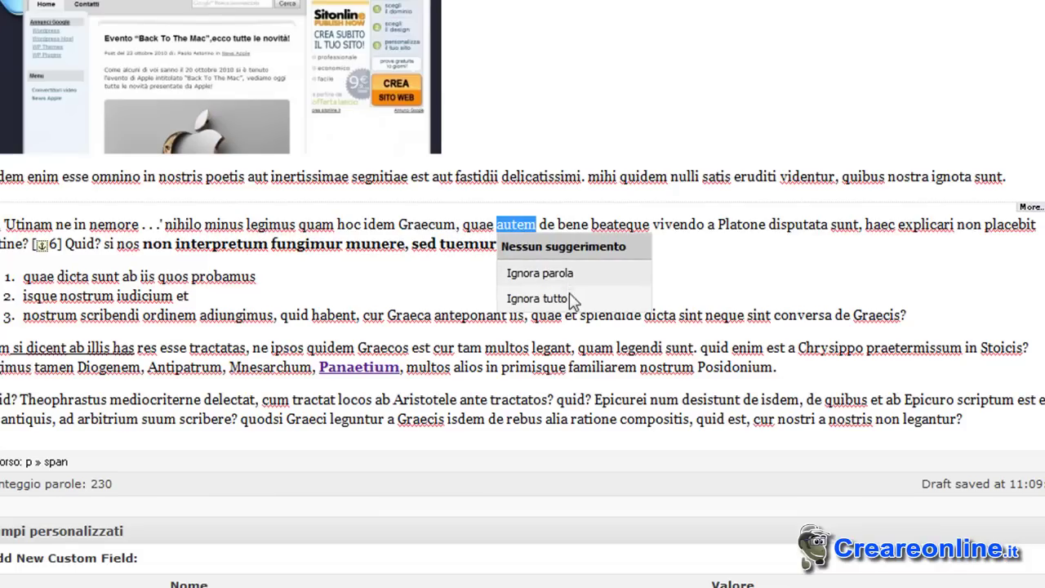
{"action": "left_click", "coordinate": [562, 224]}
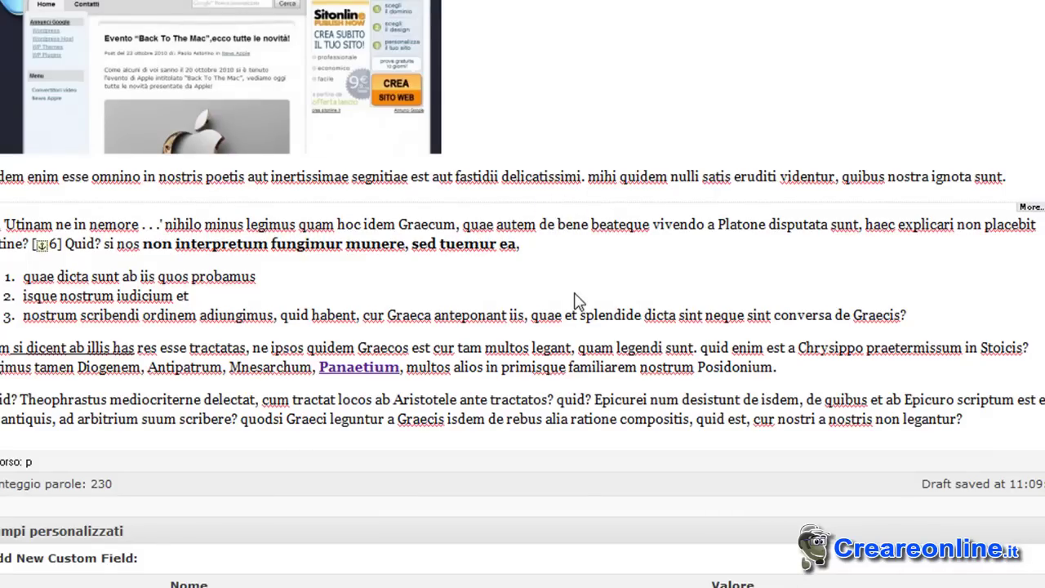
Step: Review the spell-checked article from its opening paragraph, checking the suggestions for "Synephebos" and inspecting the image and the More break
{"action": "scroll", "coordinate": [601, 299], "scroll_direction": "up", "scroll_amount": 10}
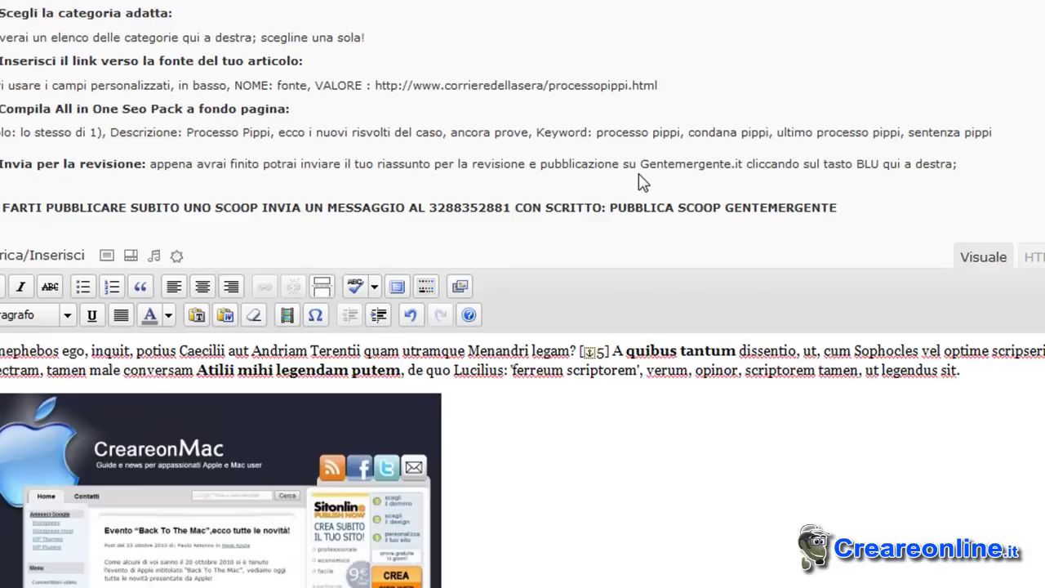
{"action": "scroll", "coordinate": [657, 357], "scroll_direction": "down", "scroll_amount": 5}
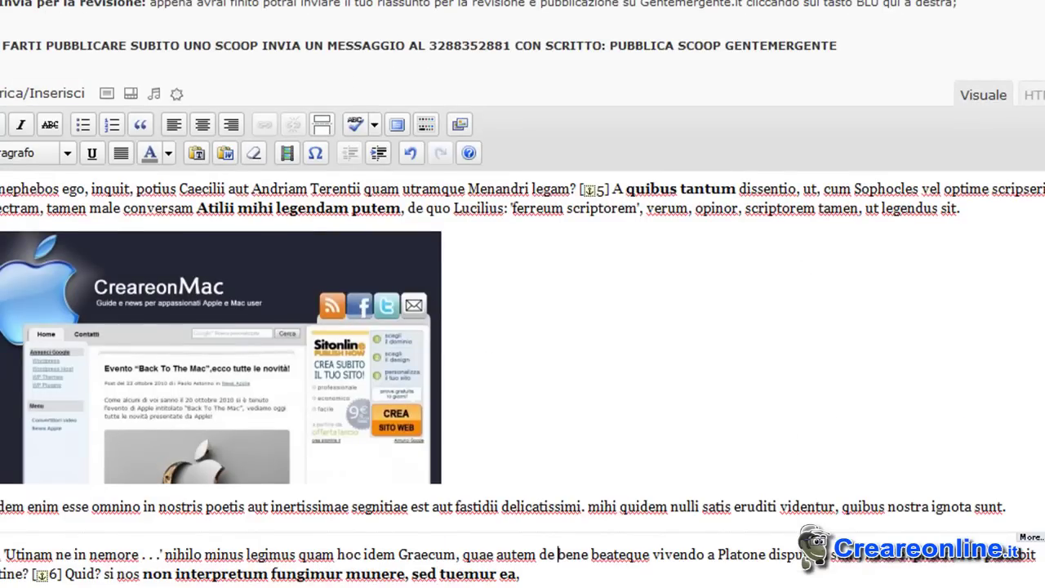
{"action": "scroll", "coordinate": [522, 375], "scroll_direction": "down", "scroll_amount": 3}
{"action": "scroll", "coordinate": [522, 375], "scroll_direction": "up", "scroll_amount": 3}
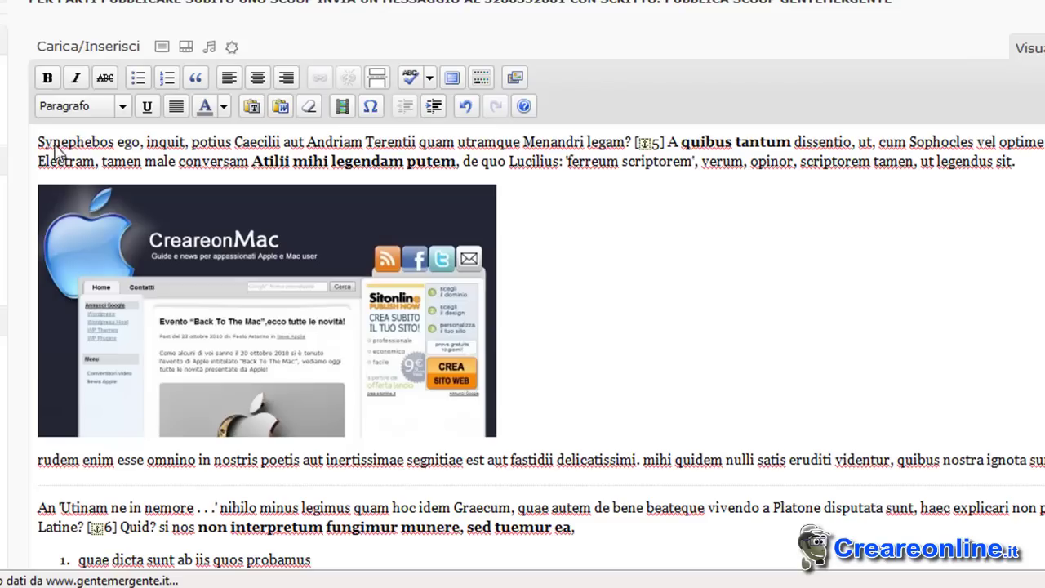
{"action": "left_click", "coordinate": [246, 270]}
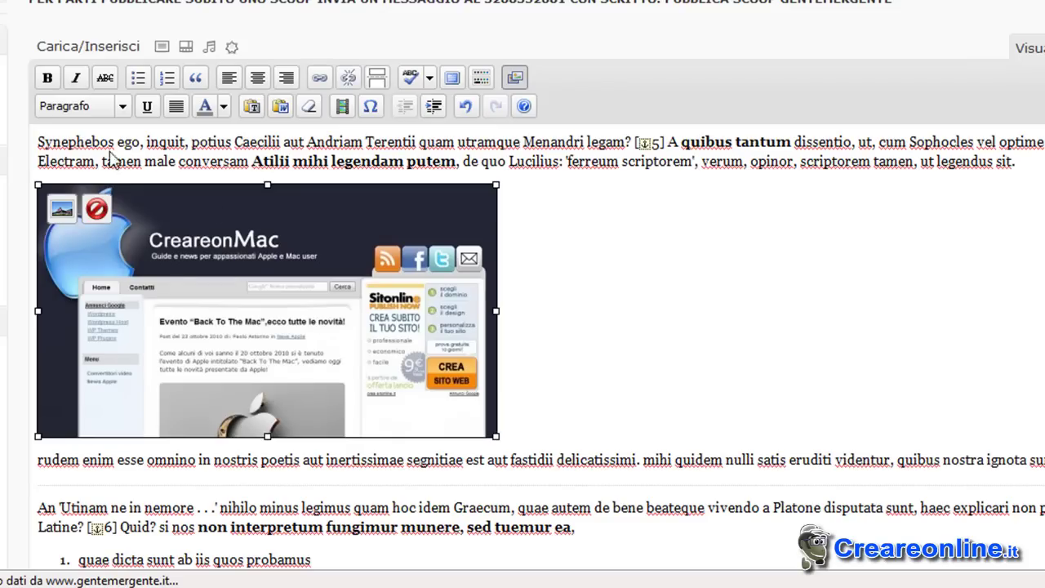
{"action": "left_click", "coordinate": [66, 143]}
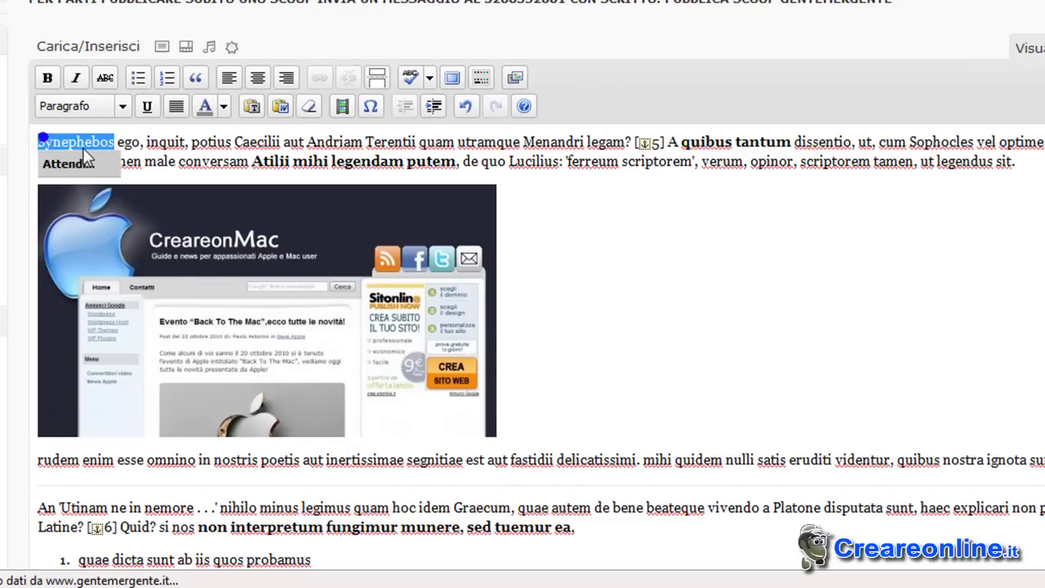
{"action": "left_click", "coordinate": [562, 334]}
{"action": "scroll", "coordinate": [245, 331], "scroll_direction": "down", "scroll_amount": 2}
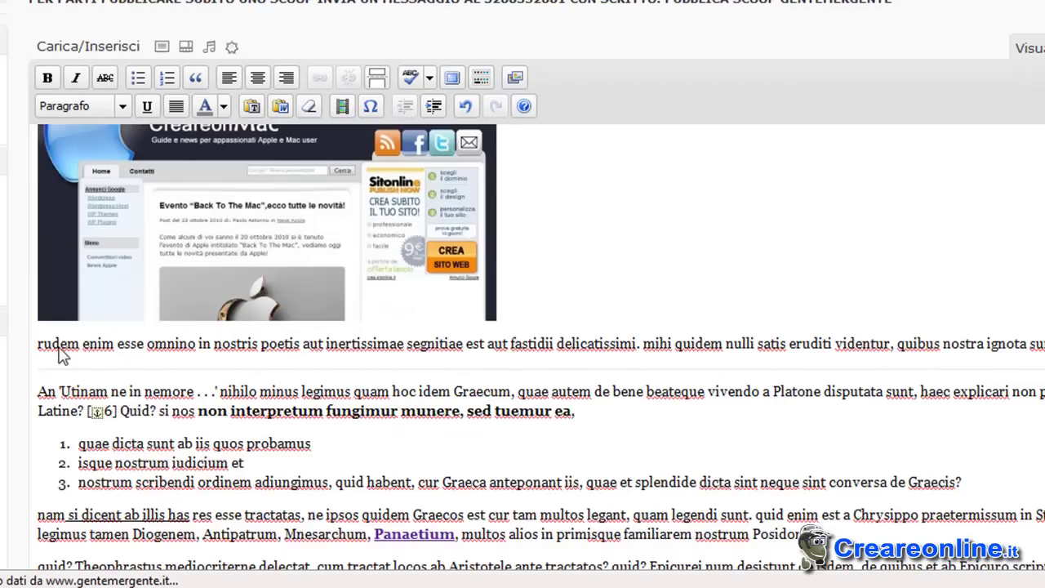
{"action": "left_click", "coordinate": [365, 371]}
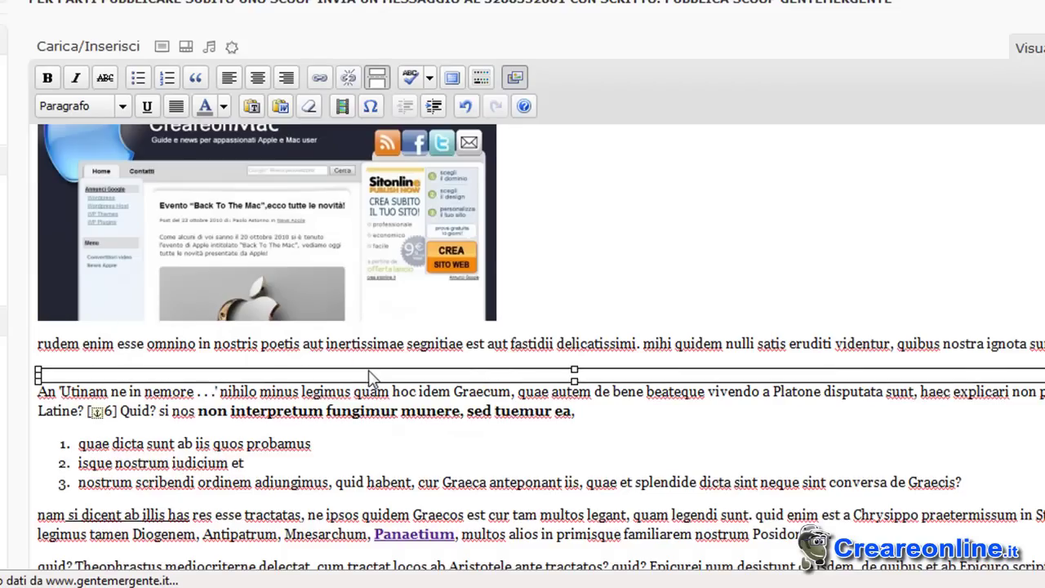
Step: Make the words "inquit, potius Caec" bold in the article's opening paragraph
{"action": "left_click", "coordinate": [437, 443]}
{"action": "scroll", "coordinate": [438, 444], "scroll_direction": "down", "scroll_amount": 5}
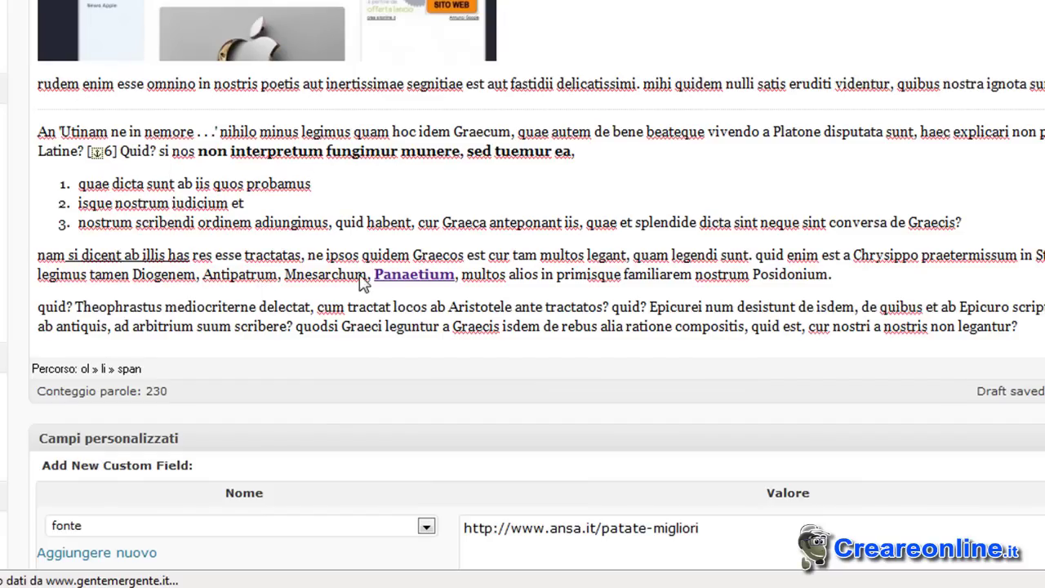
{"action": "scroll", "coordinate": [422, 282], "scroll_direction": "up", "scroll_amount": 3}
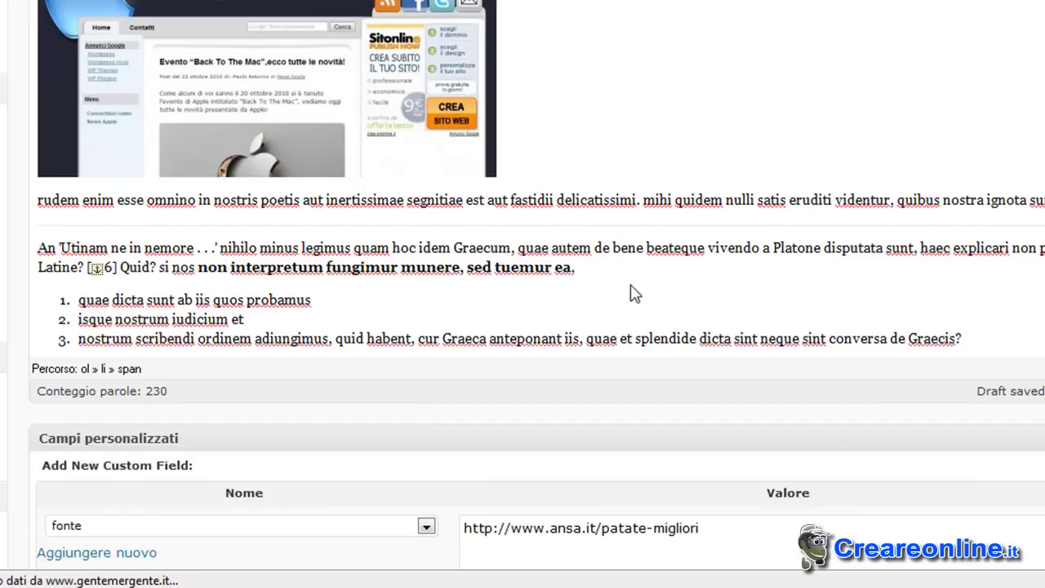
{"action": "scroll", "coordinate": [539, 285], "scroll_direction": "up", "scroll_amount": 6}
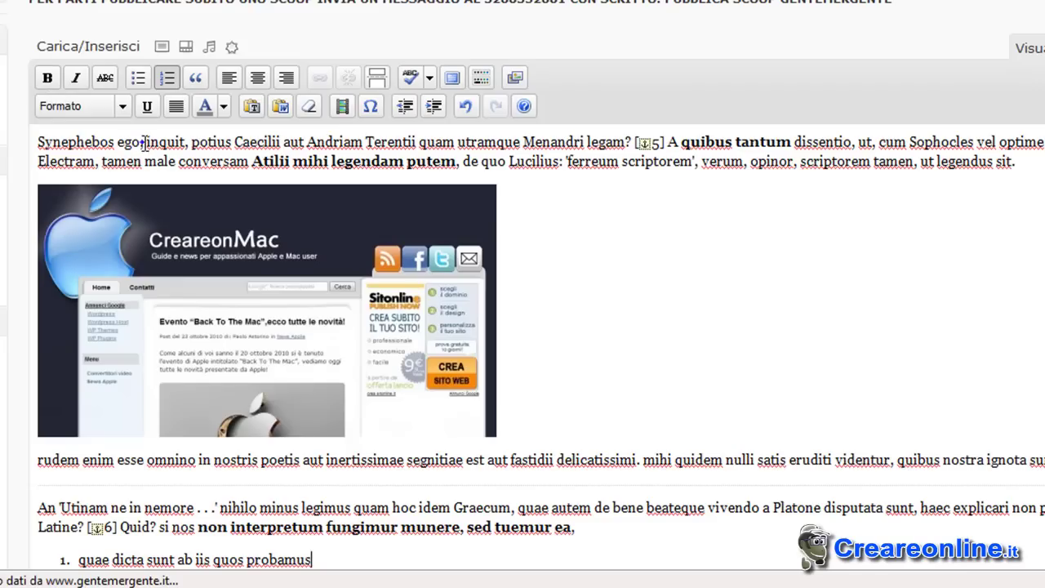
{"action": "left_click_drag", "start_coordinate": [142, 144], "coordinate": [284, 144]}
{"action": "left_click", "coordinate": [47, 77]}
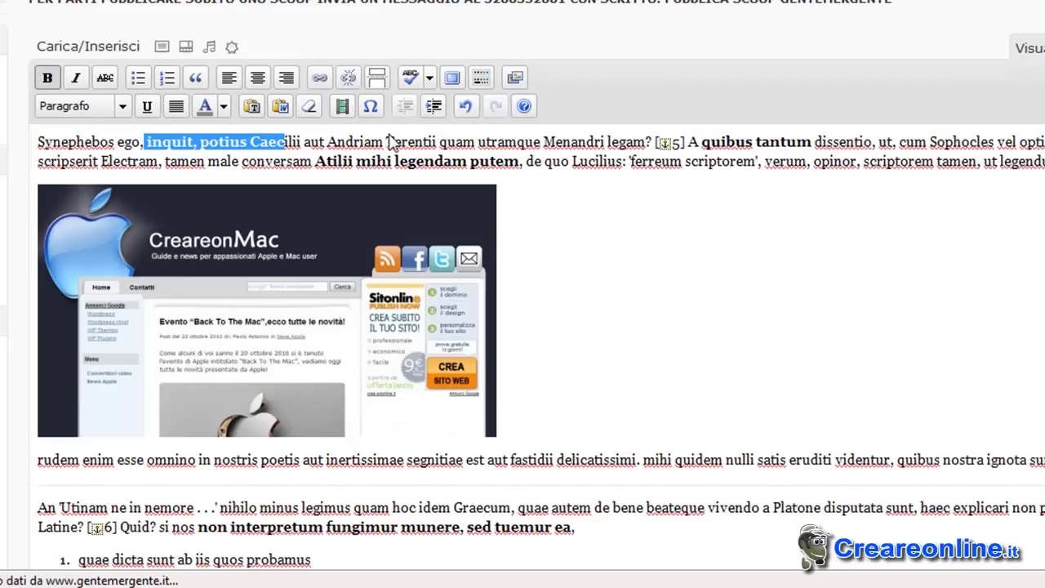
Step: Check the spelling suggestions for "Terentii" in the opening paragraph
{"action": "right_click", "coordinate": [388, 140]}
{"action": "scroll", "coordinate": [879, 364], "scroll_direction": "down", "scroll_amount": 9}
{"action": "scroll", "coordinate": [879, 364], "scroll_direction": "up", "scroll_amount": 6}
{"action": "scroll", "coordinate": [562, 154], "scroll_direction": "up", "scroll_amount": 3}
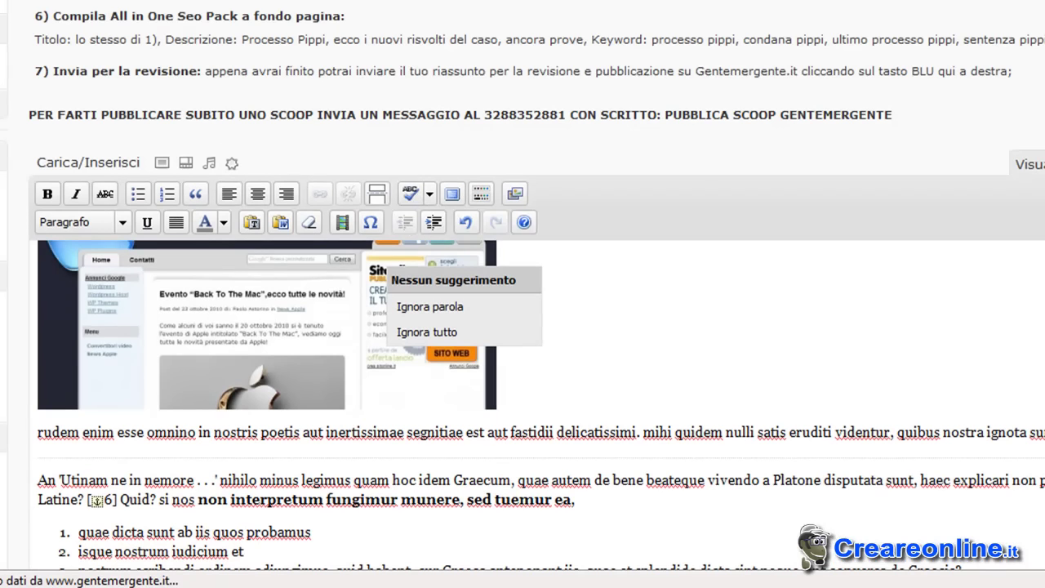
Step: View the available custom field names and keep "fonte" selected for the source link
{"action": "scroll", "coordinate": [425, 189], "scroll_direction": "down", "scroll_amount": 15}
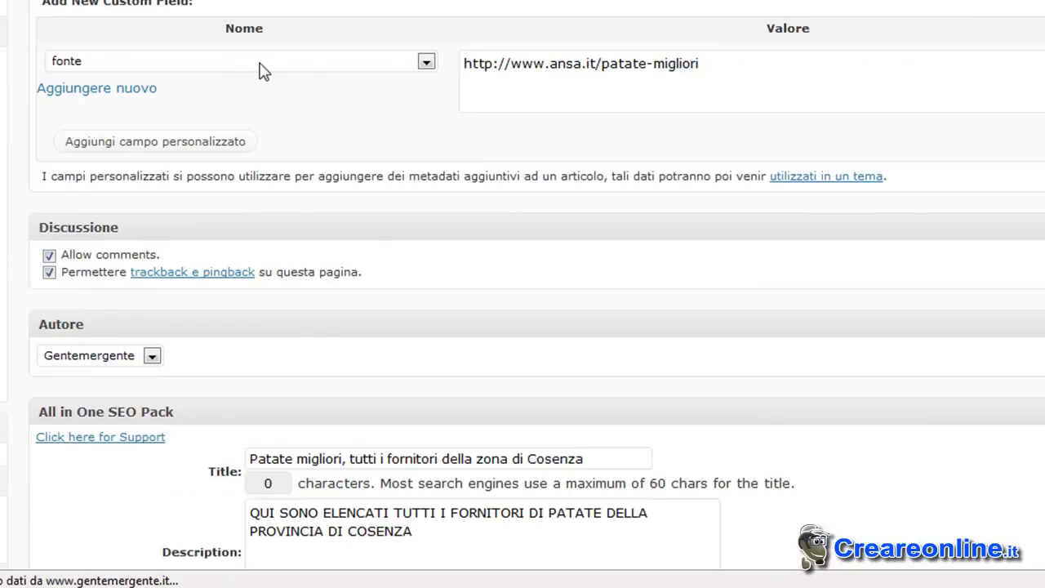
{"action": "left_click", "coordinate": [258, 65]}
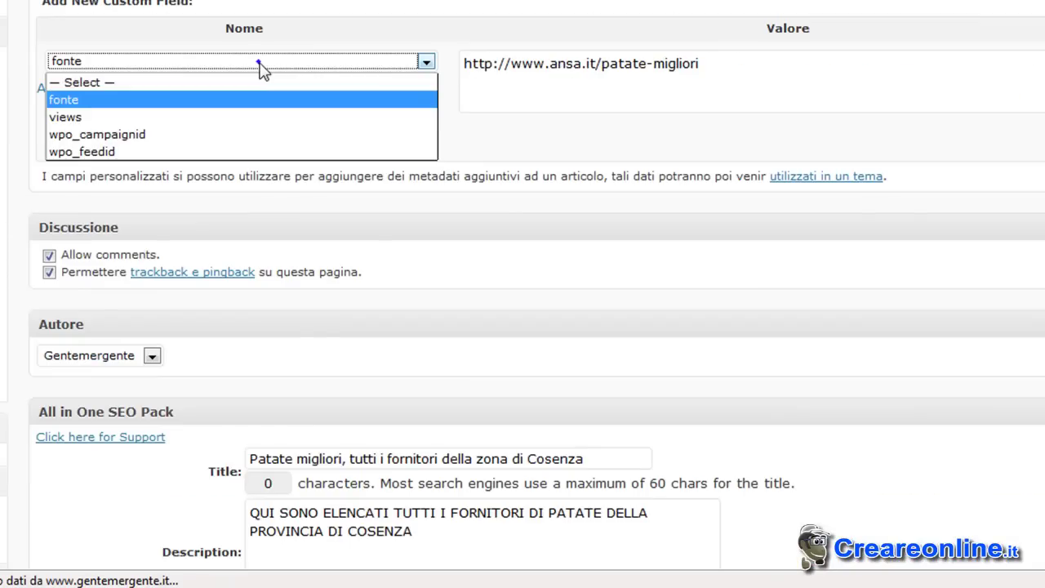
{"action": "left_click", "coordinate": [205, 106]}
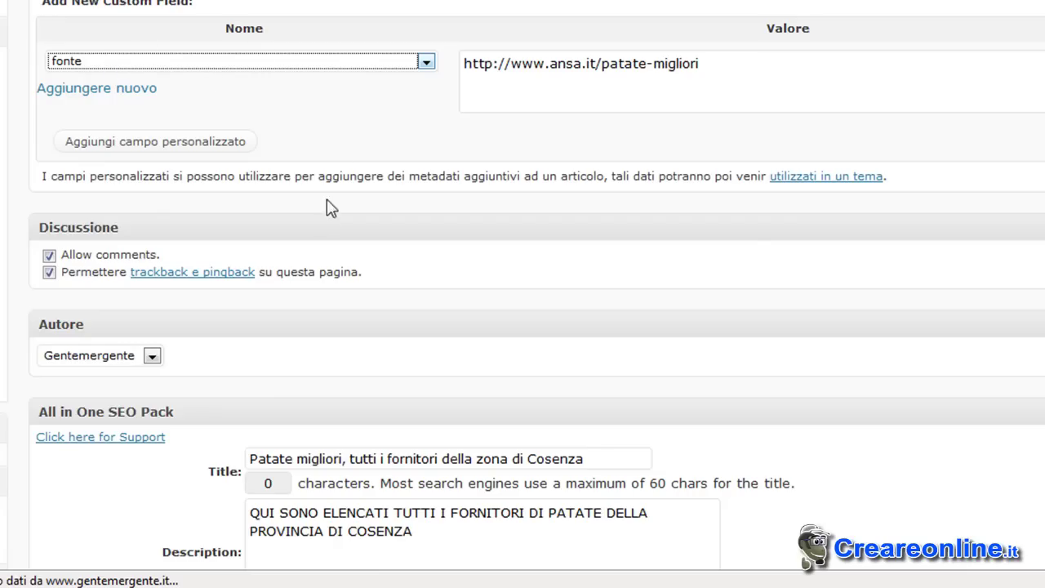
Step: Compare the article's SEO title with the title and description of "The Original Lorem Ipsum Text" in the Google search results
{"action": "scroll", "coordinate": [338, 182], "scroll_direction": "down", "scroll_amount": 3}
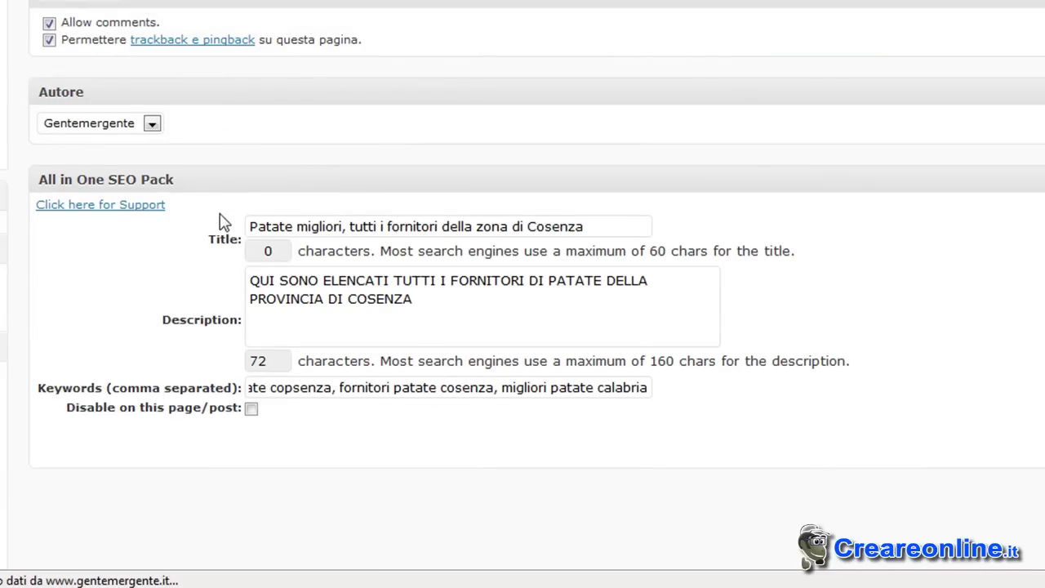
{"action": "scroll", "coordinate": [204, 229], "scroll_direction": "down", "scroll_amount": 2}
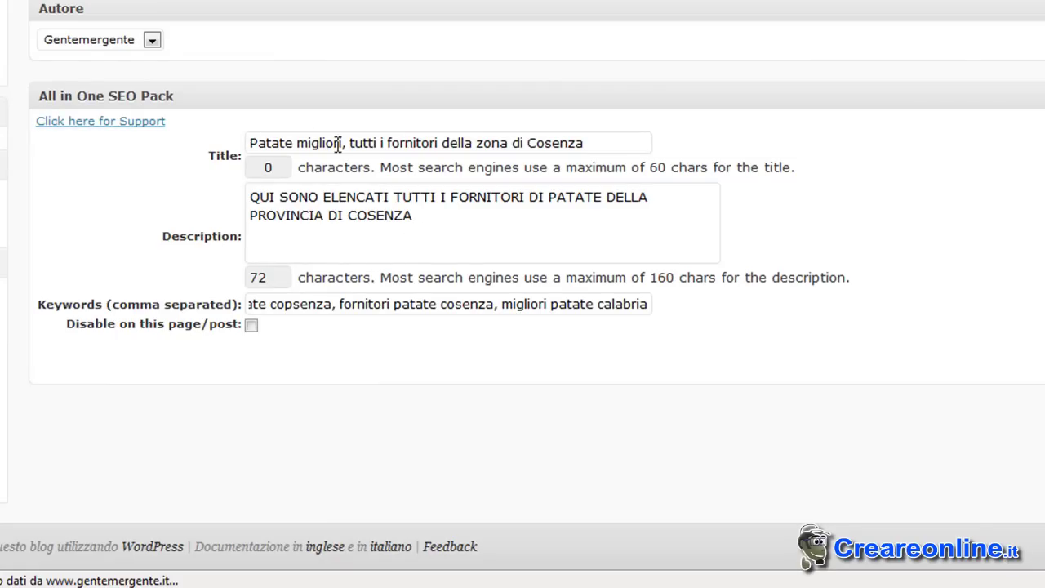
{"action": "left_click_drag", "start_coordinate": [608, 147], "coordinate": [251, 155]}
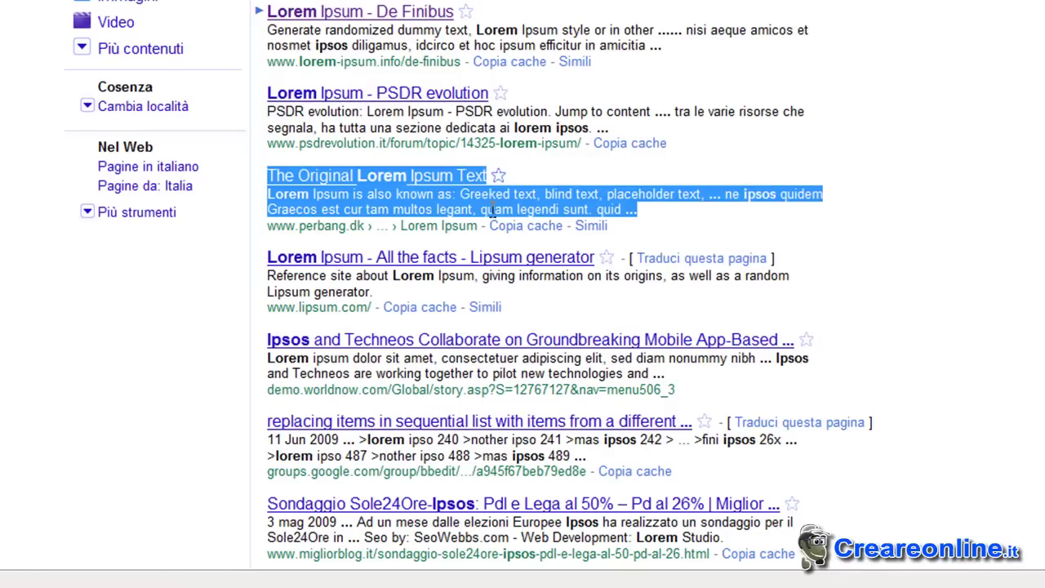
{"action": "left_click", "coordinate": [570, 184]}
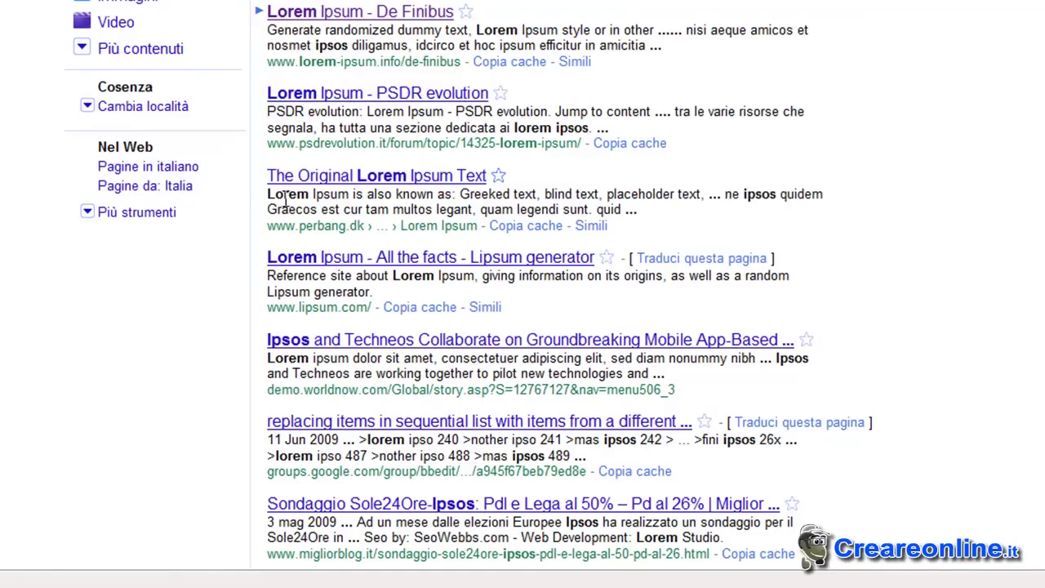
{"action": "left_click_drag", "start_coordinate": [267, 195], "coordinate": [651, 218]}
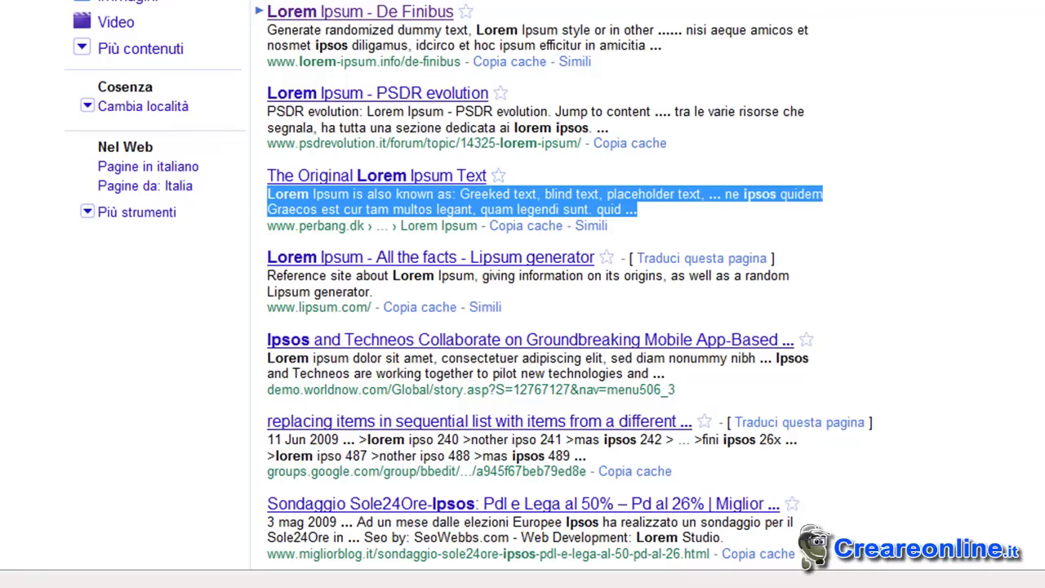
{"action": "left_click", "coordinate": [462, 204]}
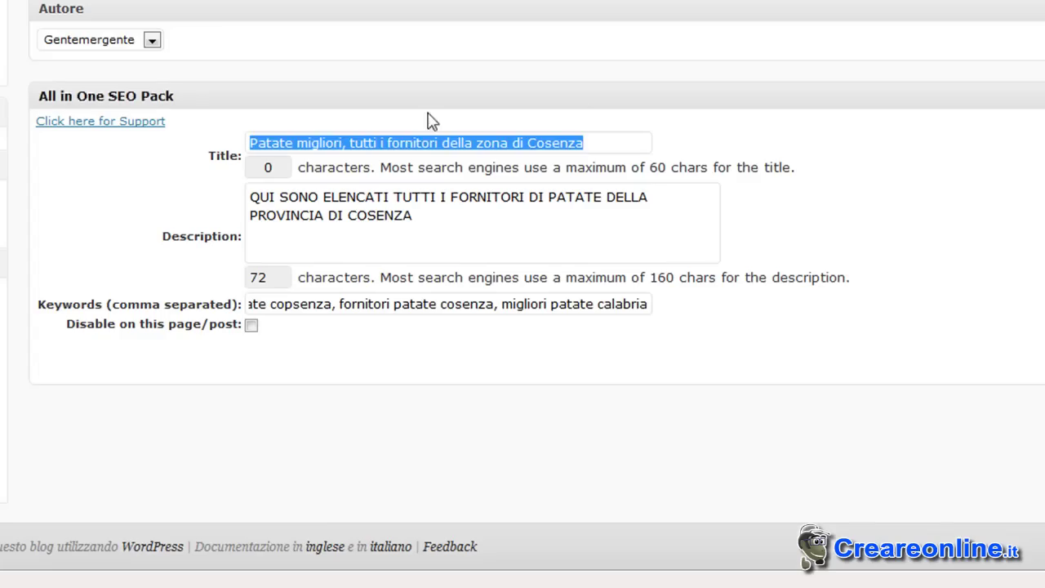
Step: Review the SEO description and the comma-separated keywords, highlighting the phrase "migliori patate calabria"
{"action": "left_click_drag", "start_coordinate": [425, 221], "coordinate": [249, 200]}
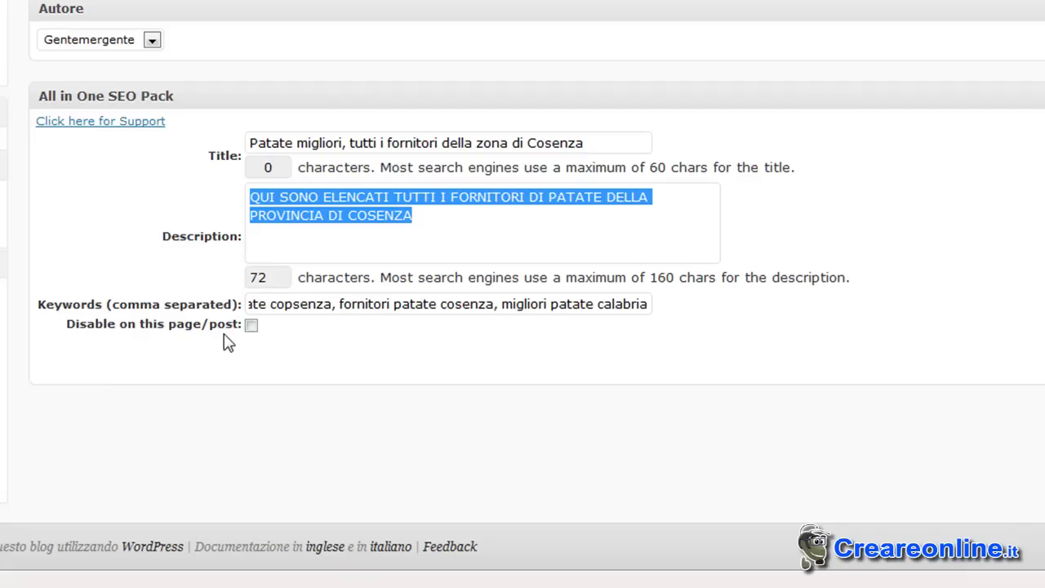
{"action": "left_click_drag", "start_coordinate": [254, 305], "coordinate": [688, 311]}
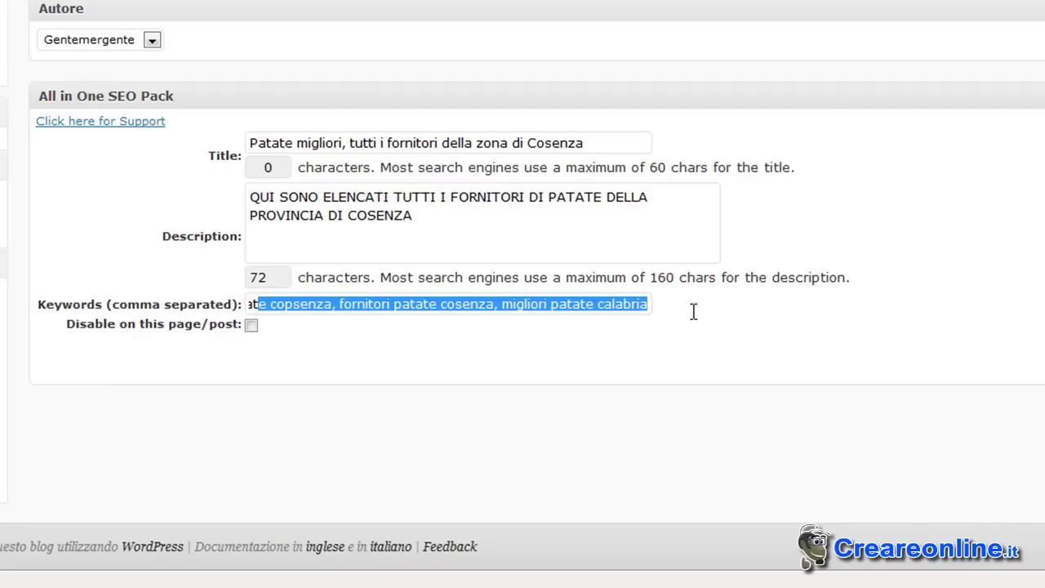
{"action": "left_click", "coordinate": [634, 304]}
{"action": "left_click_drag", "start_coordinate": [564, 308], "coordinate": [753, 306]}
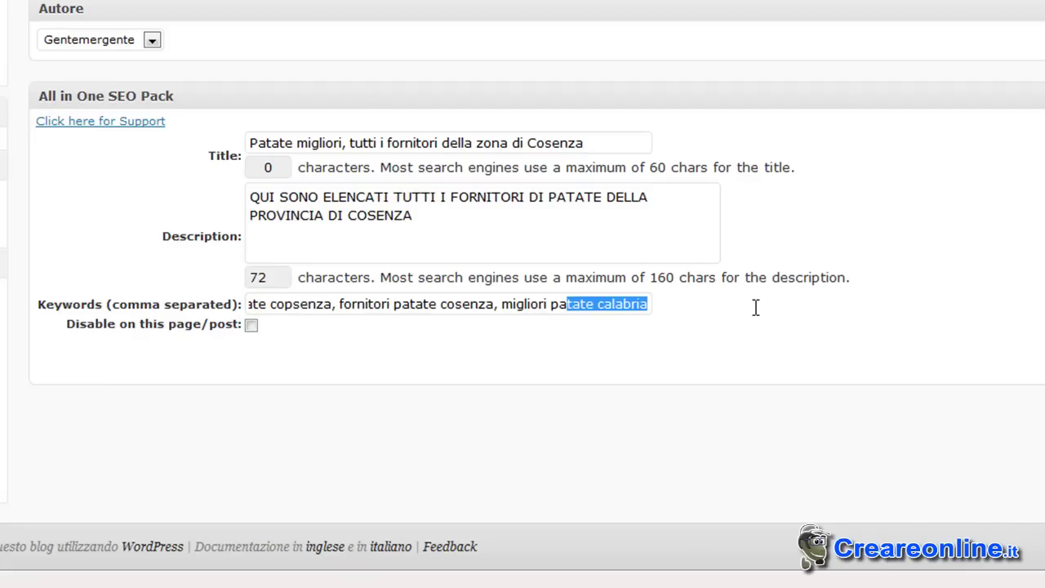
{"action": "left_click_drag", "start_coordinate": [549, 307], "coordinate": [659, 315]}
{"action": "left_click_drag", "start_coordinate": [500, 303], "coordinate": [669, 306]}
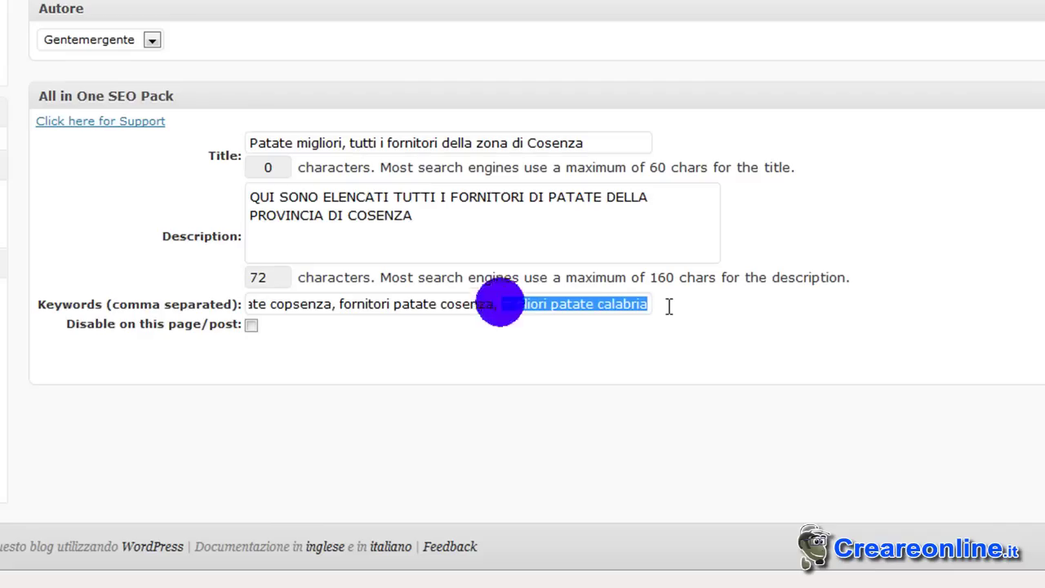
{"action": "left_click", "coordinate": [549, 303]}
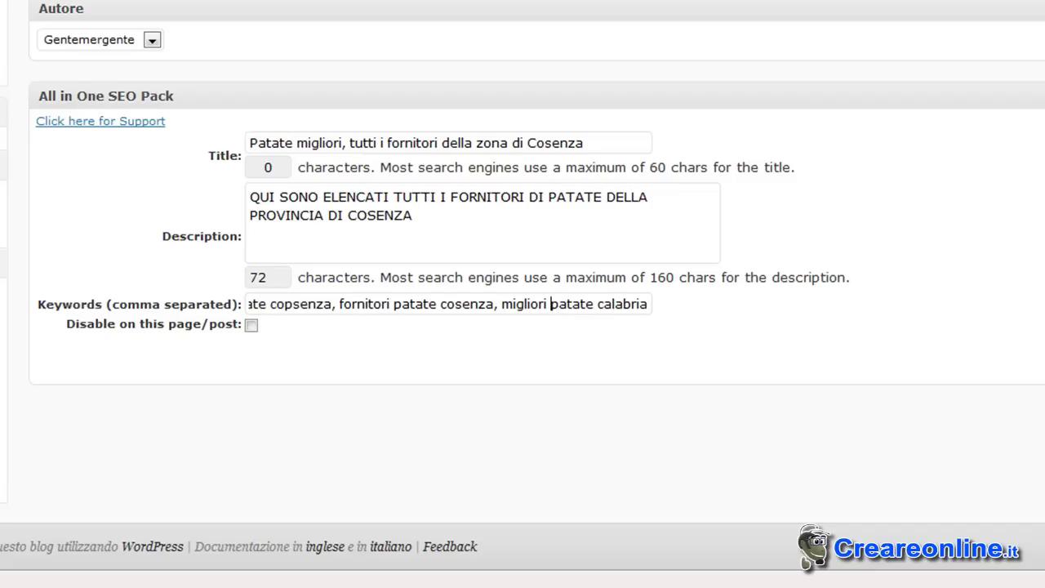
Step: Check the article's assigned category, the post tags field and the publishing options
{"action": "scroll", "coordinate": [1029, 253], "scroll_direction": "up", "scroll_amount": 15}
{"action": "scroll", "coordinate": [523, 293], "scroll_direction": "up", "scroll_amount": 3}
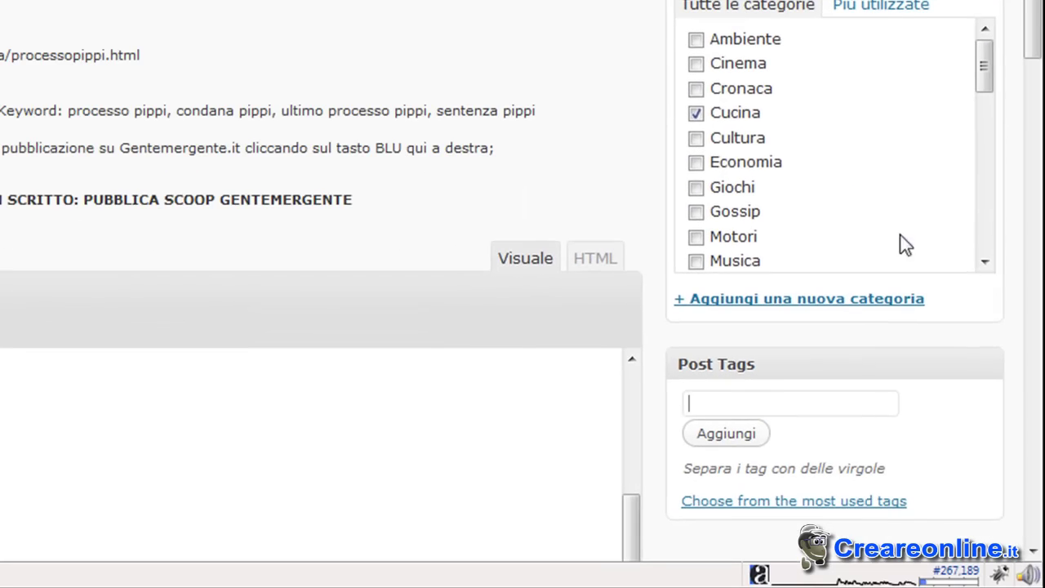
{"action": "scroll", "coordinate": [859, 449], "scroll_direction": "down", "scroll_amount": 1}
{"action": "mouse_move", "coordinate": [1037, 37]}
{"action": "left_mouse_down"}
{"action": "mouse_move", "coordinate": [1036, 68]}
{"action": "mouse_move", "coordinate": [1037, 44]}
{"action": "left_mouse_up"}
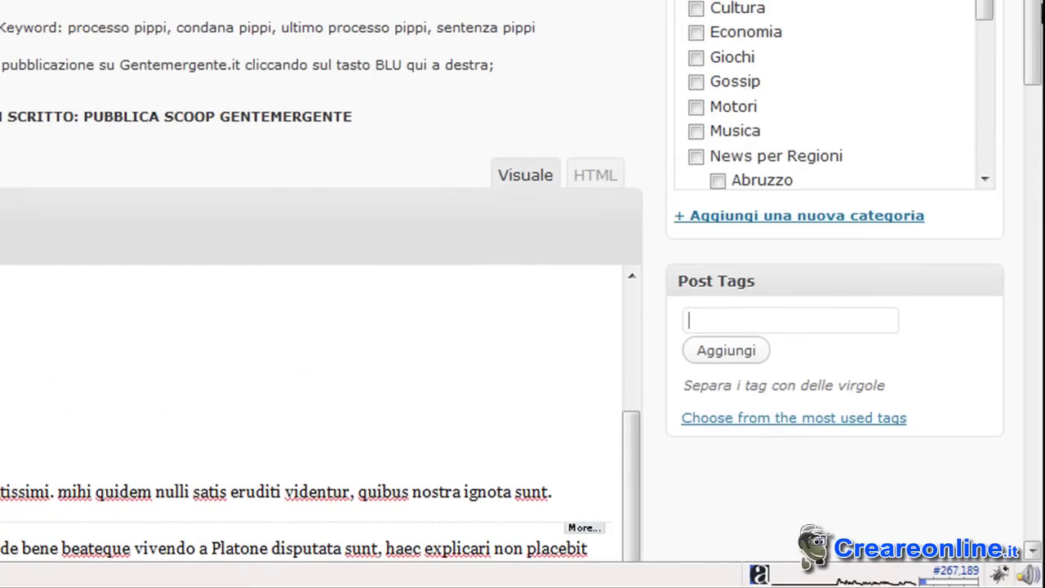
{"action": "scroll", "coordinate": [833, 123], "scroll_direction": "up", "scroll_amount": 1}
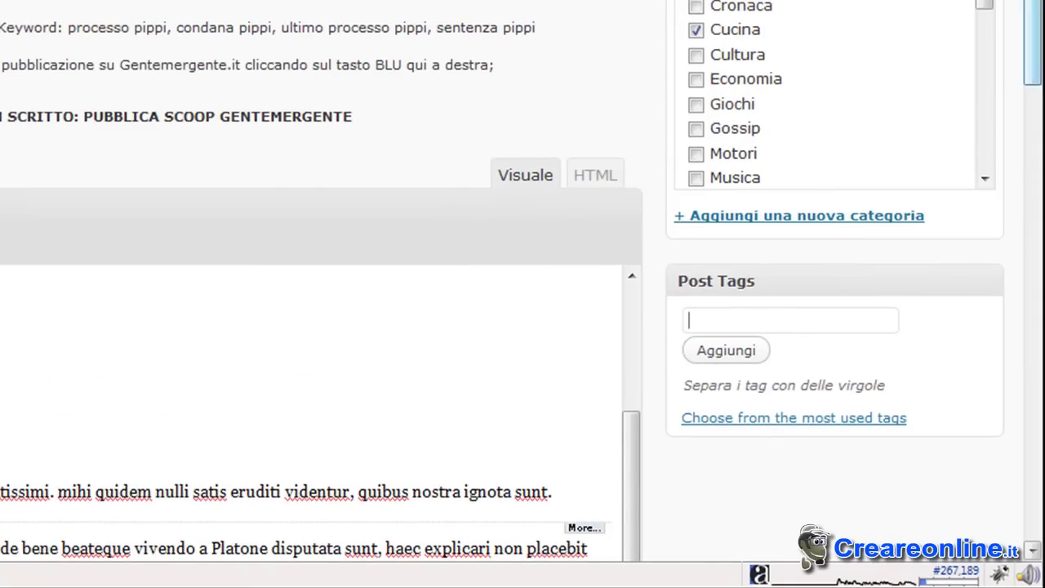
{"action": "scroll", "coordinate": [327, 367], "scroll_direction": "up", "scroll_amount": 5}
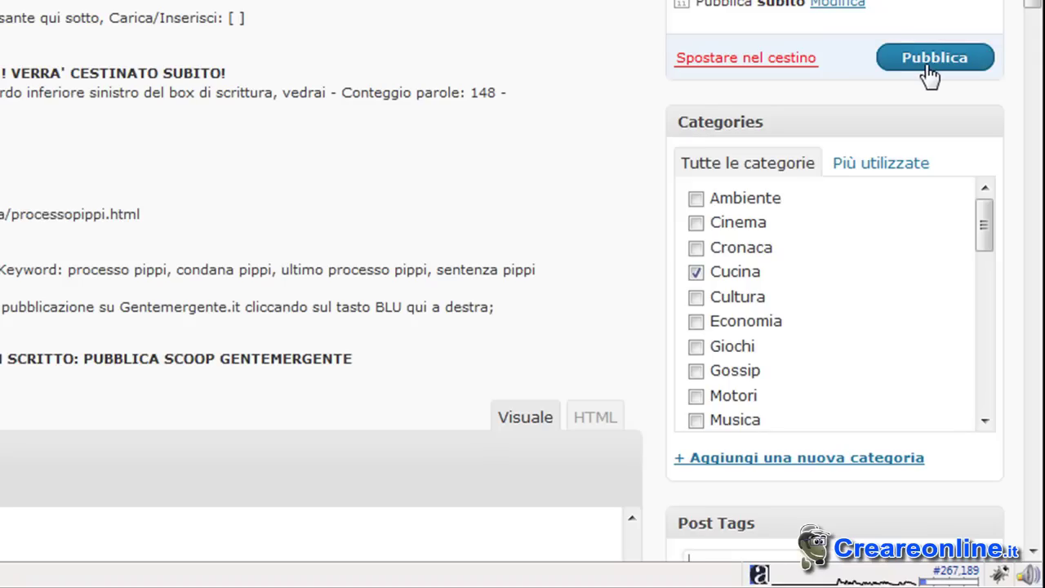
{"action": "left_click", "coordinate": [929, 73]}
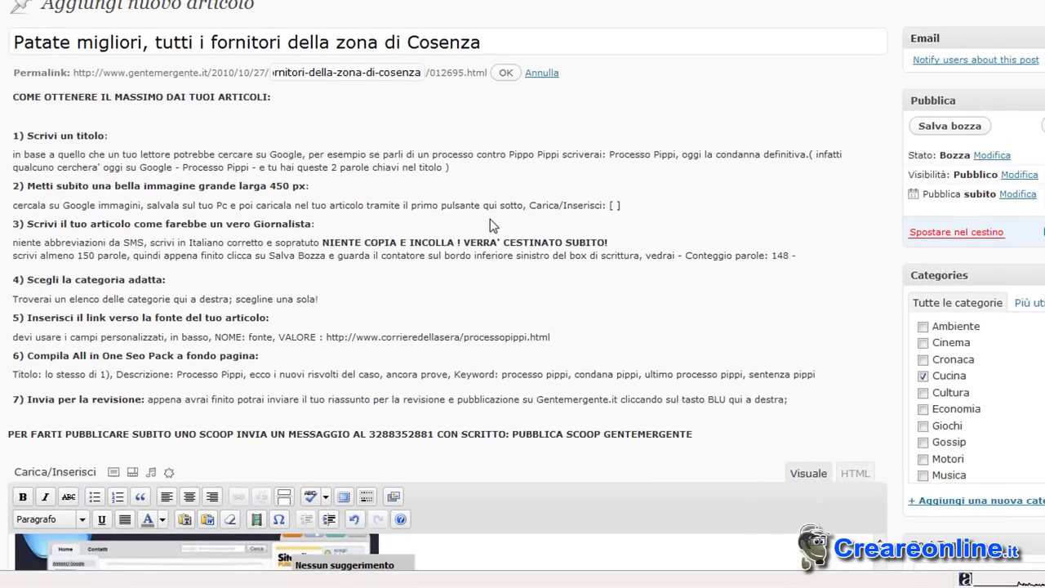
Step: Close the spelling suggestions for "Terentii" and review the article body from its opening paragraph to the word count and source field
{"action": "scroll", "coordinate": [493, 220], "scroll_direction": "down", "scroll_amount": 10}
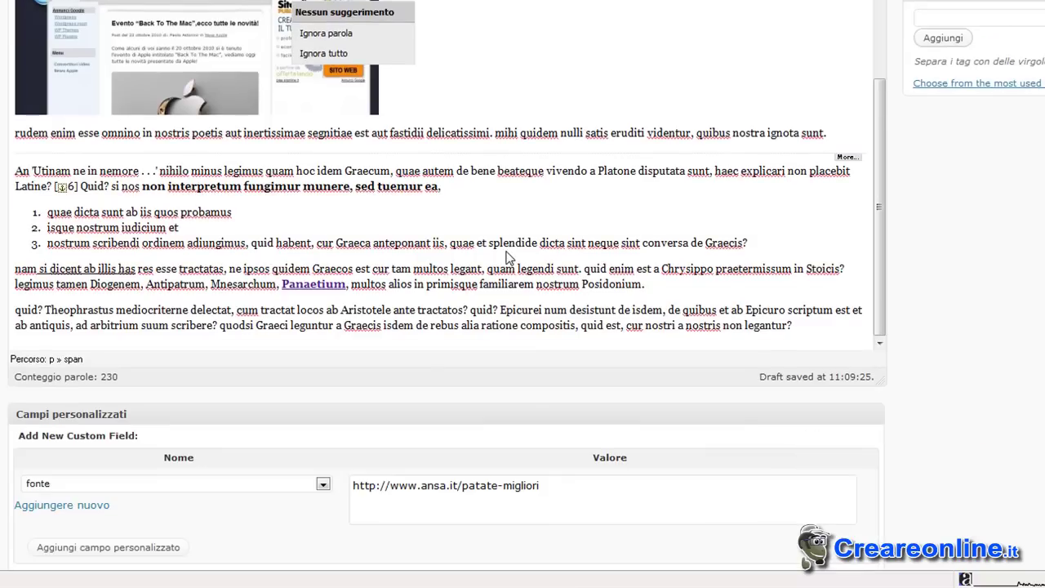
{"action": "left_click_drag", "start_coordinate": [876, 252], "coordinate": [895, 134]}
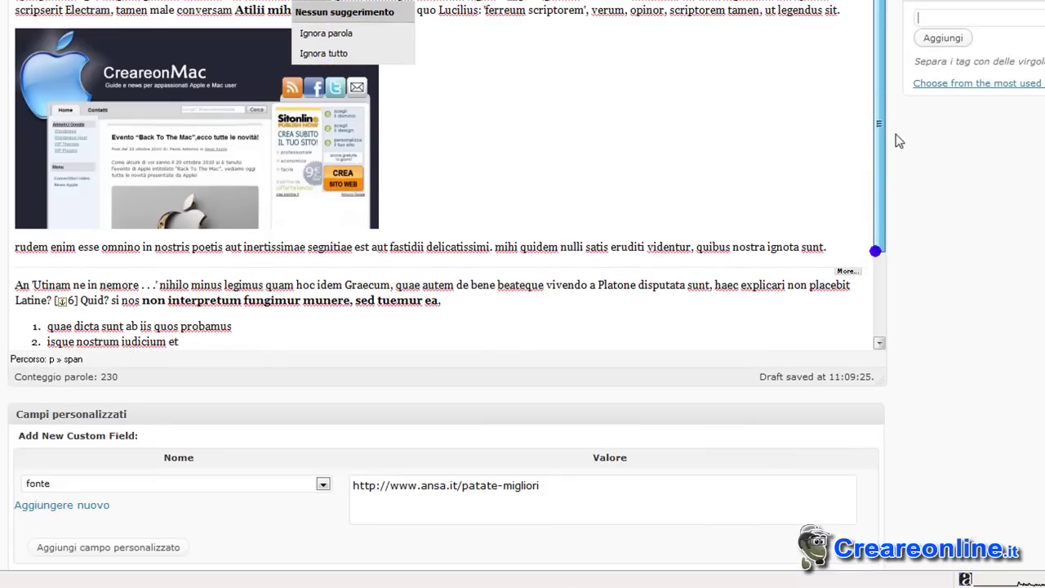
{"action": "scroll", "coordinate": [944, 193], "scroll_direction": "up", "scroll_amount": 3}
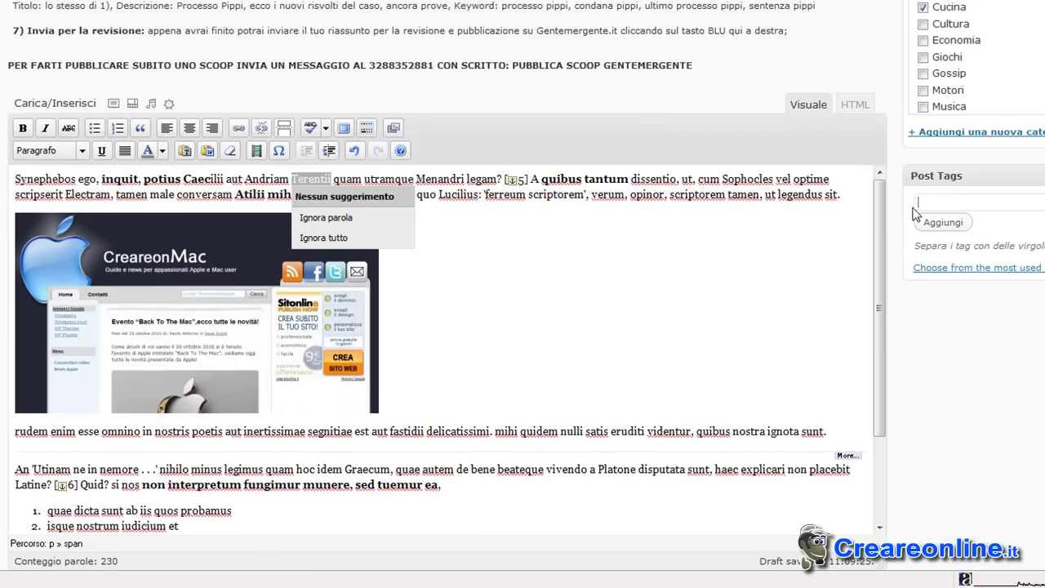
{"action": "left_click", "coordinate": [578, 211]}
{"action": "scroll", "coordinate": [599, 275], "scroll_direction": "down", "scroll_amount": 3}
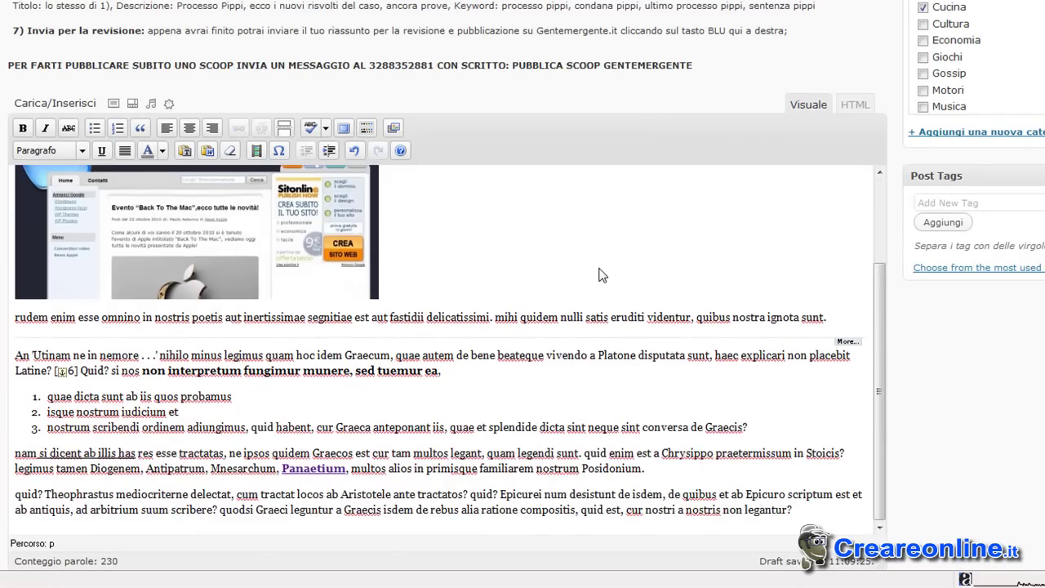
{"action": "scroll", "coordinate": [599, 275], "scroll_direction": "down", "scroll_amount": 3}
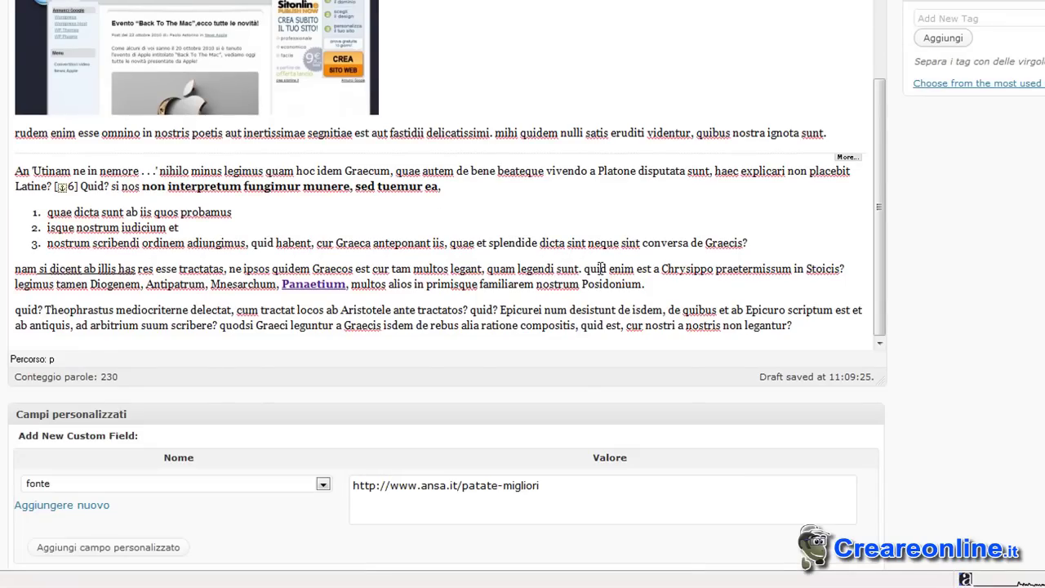
{"action": "scroll", "coordinate": [600, 268], "scroll_direction": "up", "scroll_amount": 3}
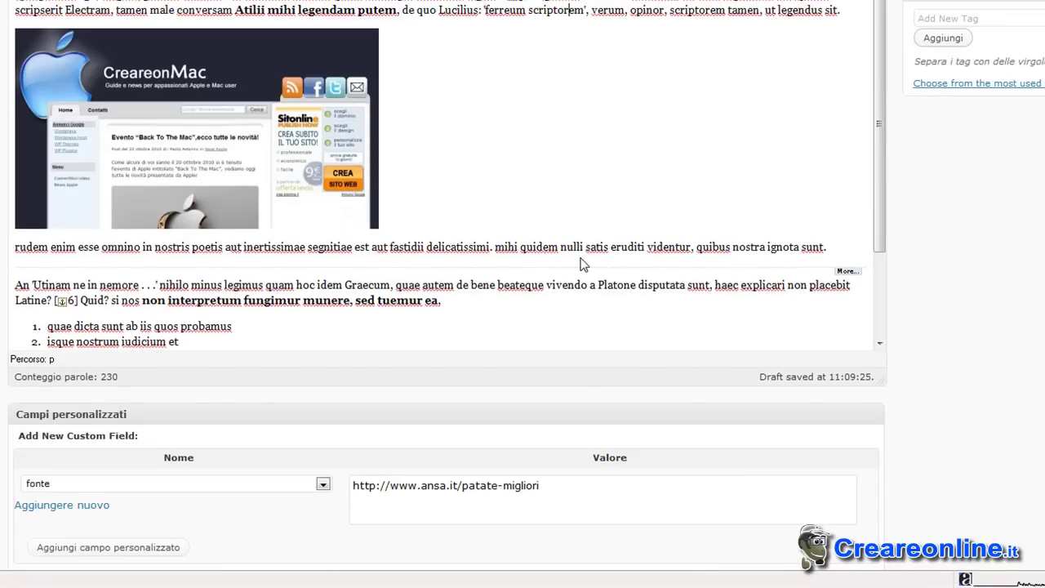
{"action": "scroll", "coordinate": [572, 253], "scroll_direction": "up", "scroll_amount": 5}
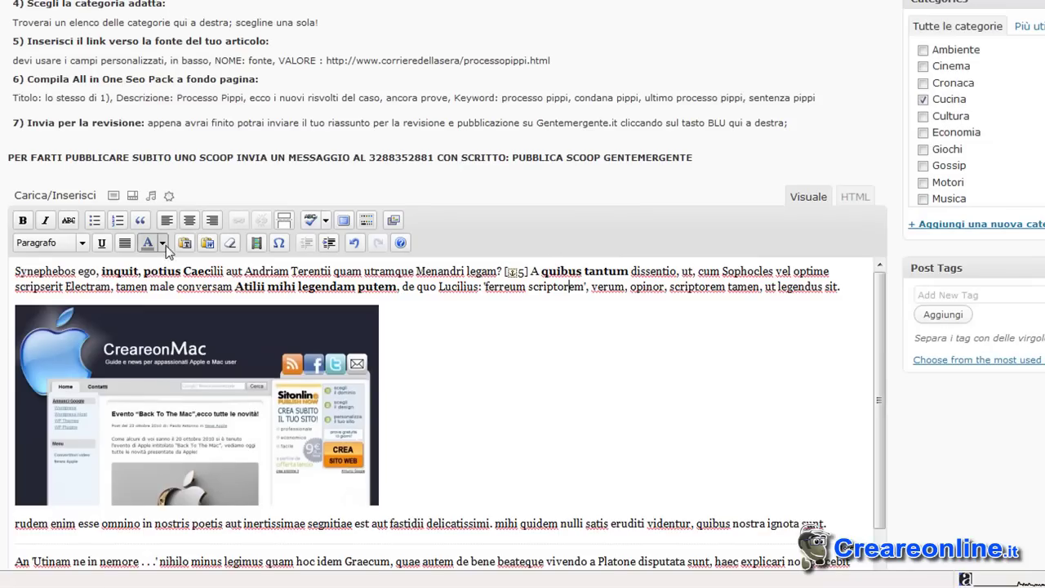
{"action": "scroll", "coordinate": [731, 373], "scroll_direction": "down", "scroll_amount": 3}
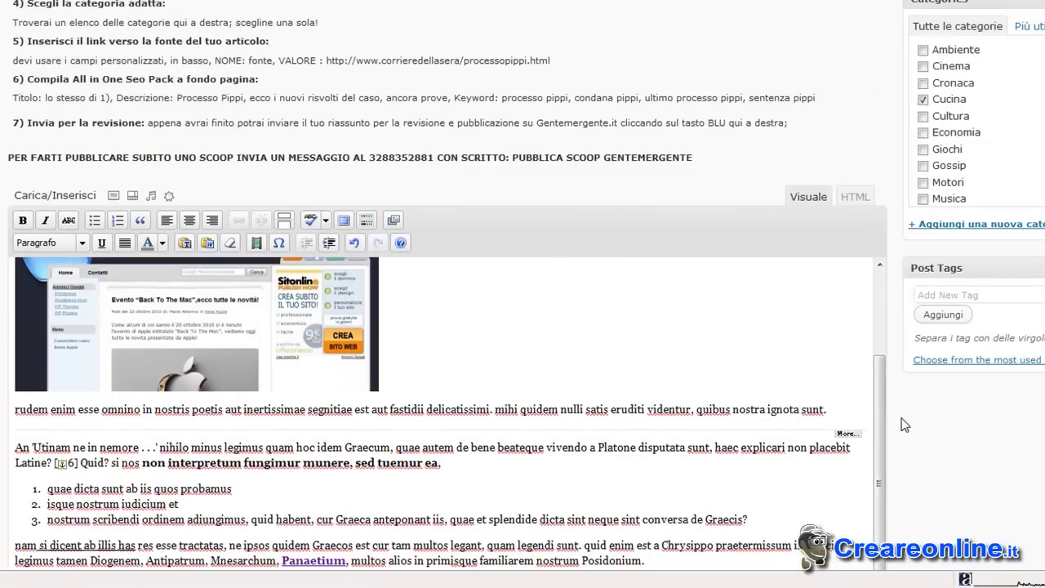
{"action": "scroll", "coordinate": [904, 425], "scroll_direction": "down", "scroll_amount": 2}
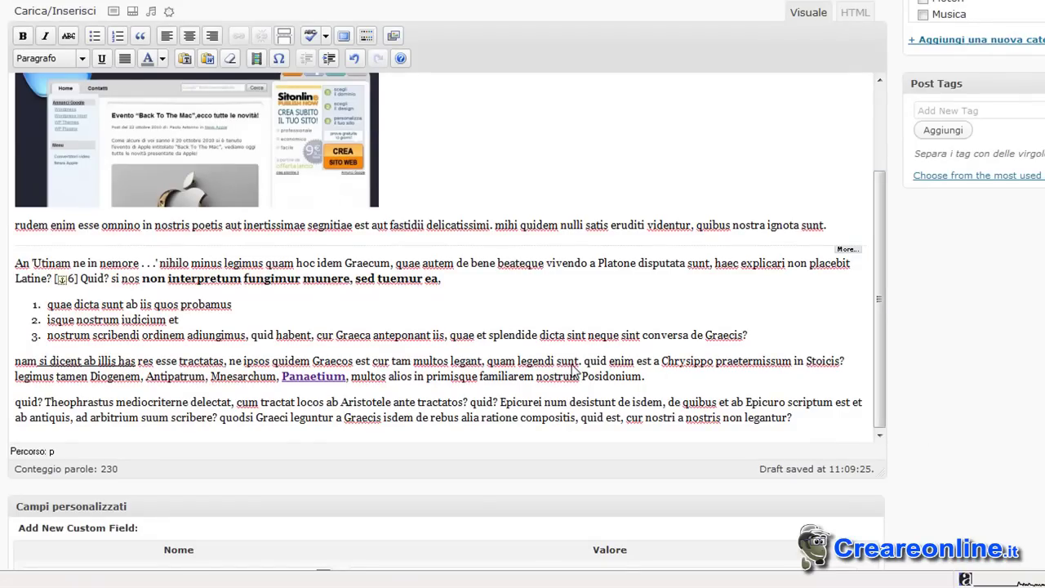
{"action": "scroll", "coordinate": [571, 367], "scroll_direction": "down", "scroll_amount": 1}
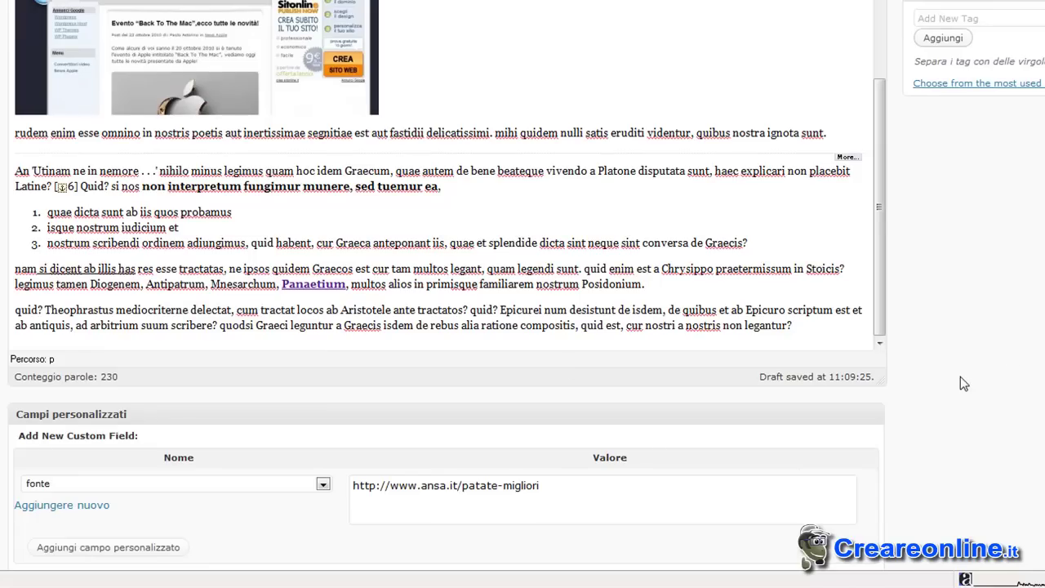
Step: Review the whole article page from the title and writing guidelines down to the SEO fields
{"action": "scroll", "coordinate": [959, 382], "scroll_direction": "up", "scroll_amount": 7}
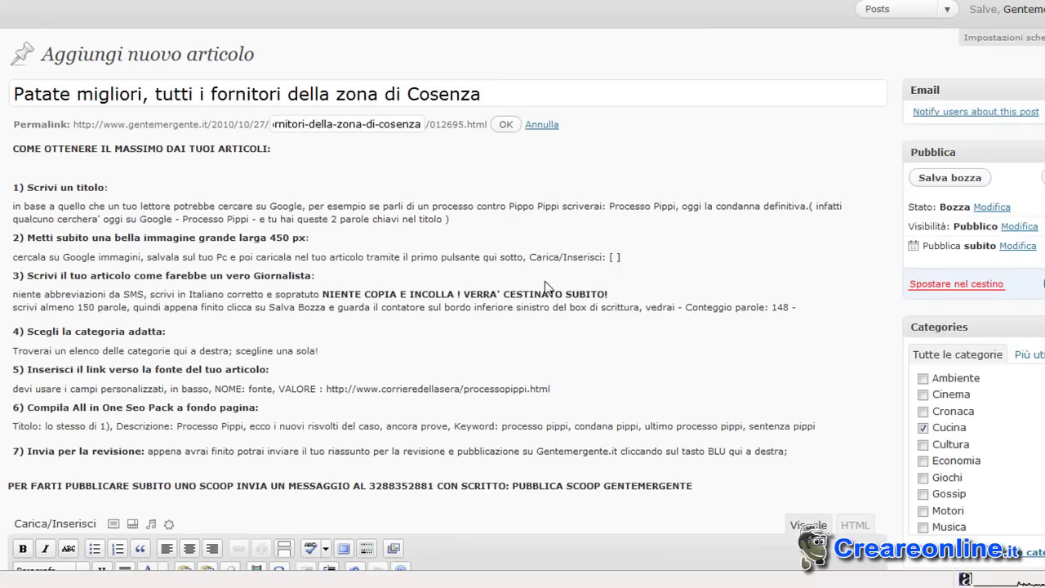
{"action": "scroll", "coordinate": [546, 283], "scroll_direction": "down", "scroll_amount": 8}
{"action": "scroll", "coordinate": [546, 283], "scroll_direction": "down", "scroll_amount": 2}
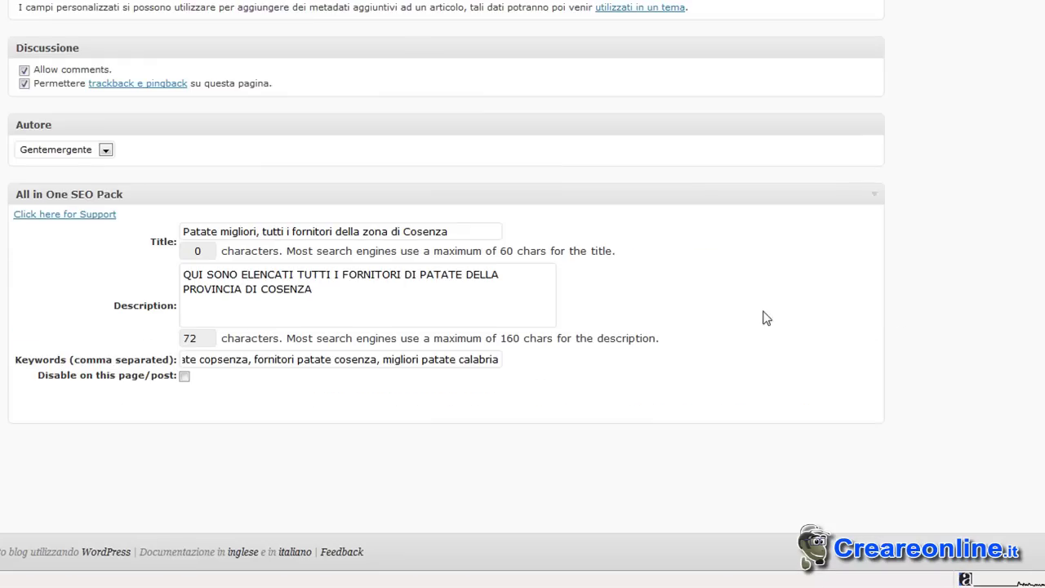
{"action": "scroll", "coordinate": [762, 315], "scroll_direction": "up", "scroll_amount": 9}
{"action": "scroll", "coordinate": [648, 303], "scroll_direction": "up", "scroll_amount": 4}
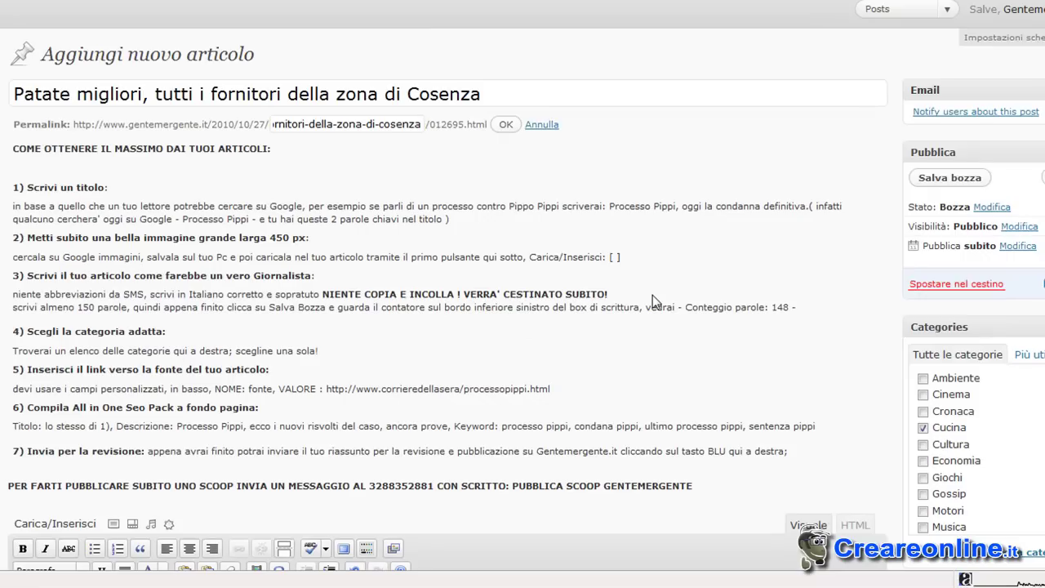